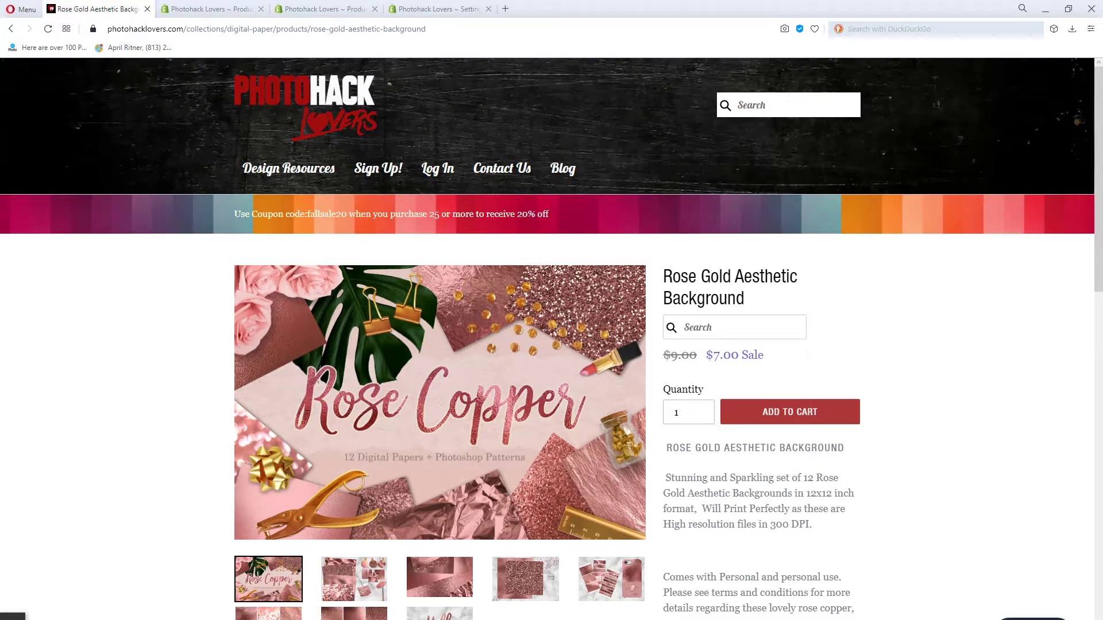
Step: Play the embedded Rose Gold Aesthetic Background video on Photohack Lovers through to 0:22
scroll(397, 361, "down", 4)
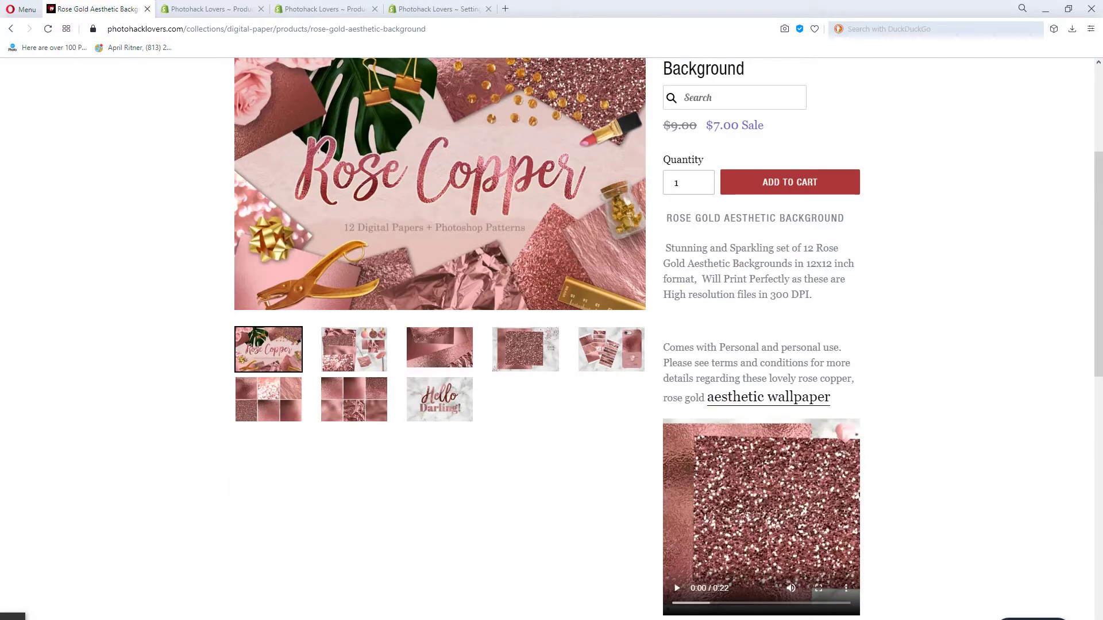
scroll(551, 311, "up", 2)
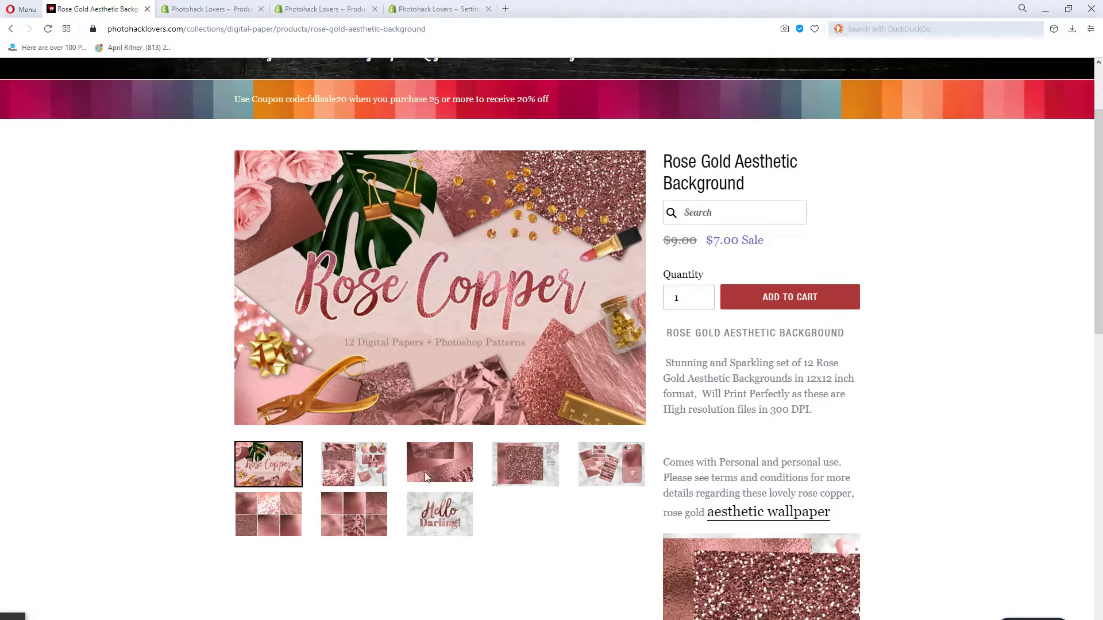
scroll(704, 488, "down", 3)
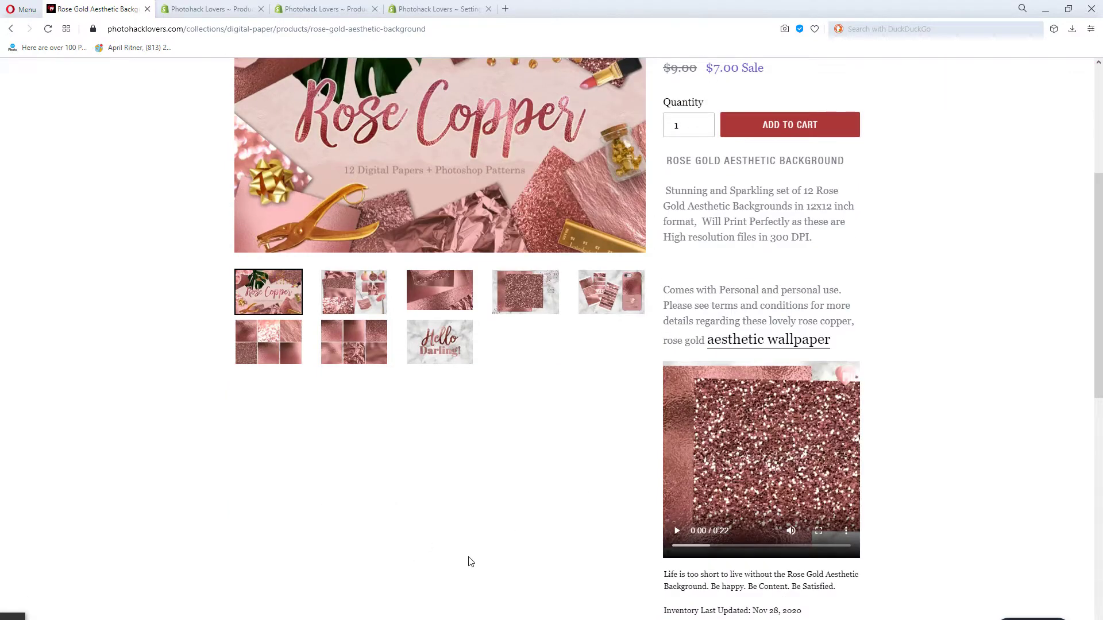
scroll(471, 562, "up", 5)
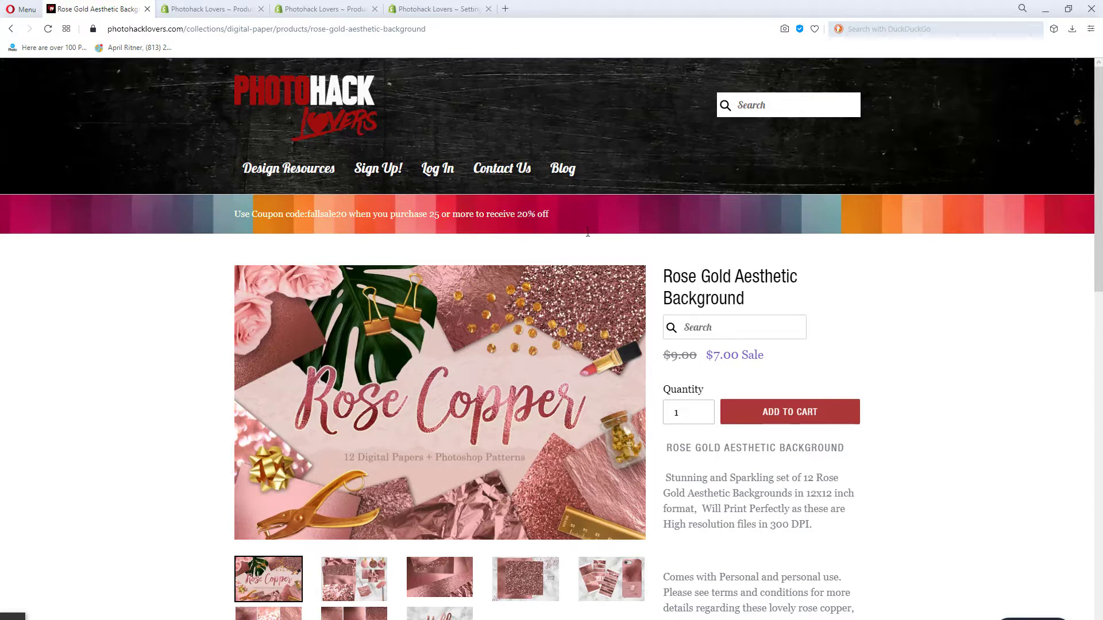
scroll(50, 320, "down", 8)
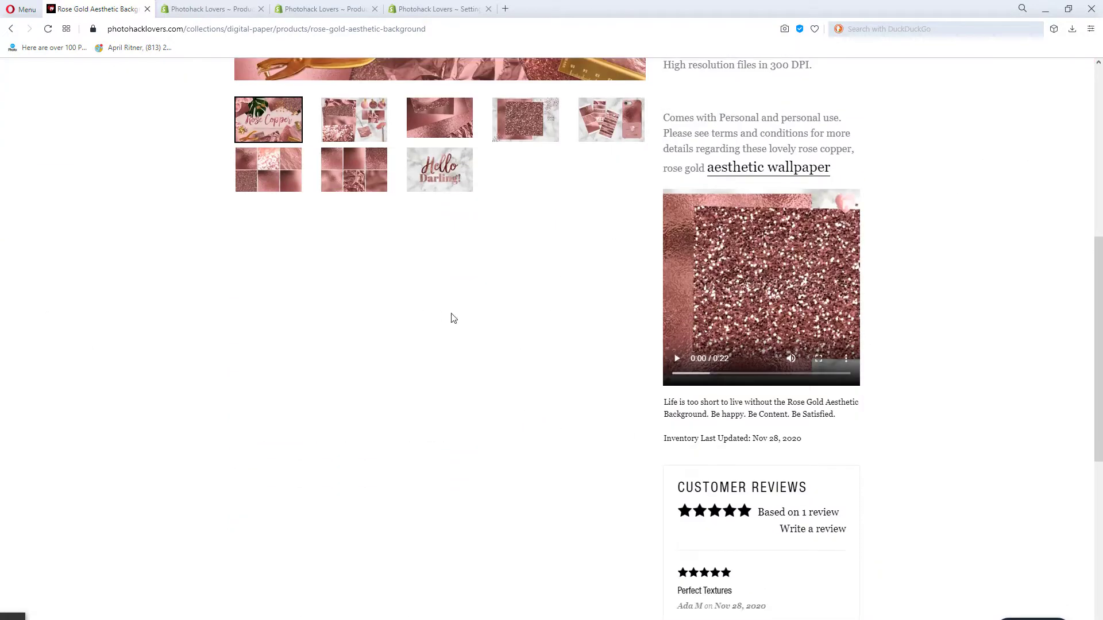
scroll(450, 319, "up", 2)
scroll(632, 399, "up", 1)
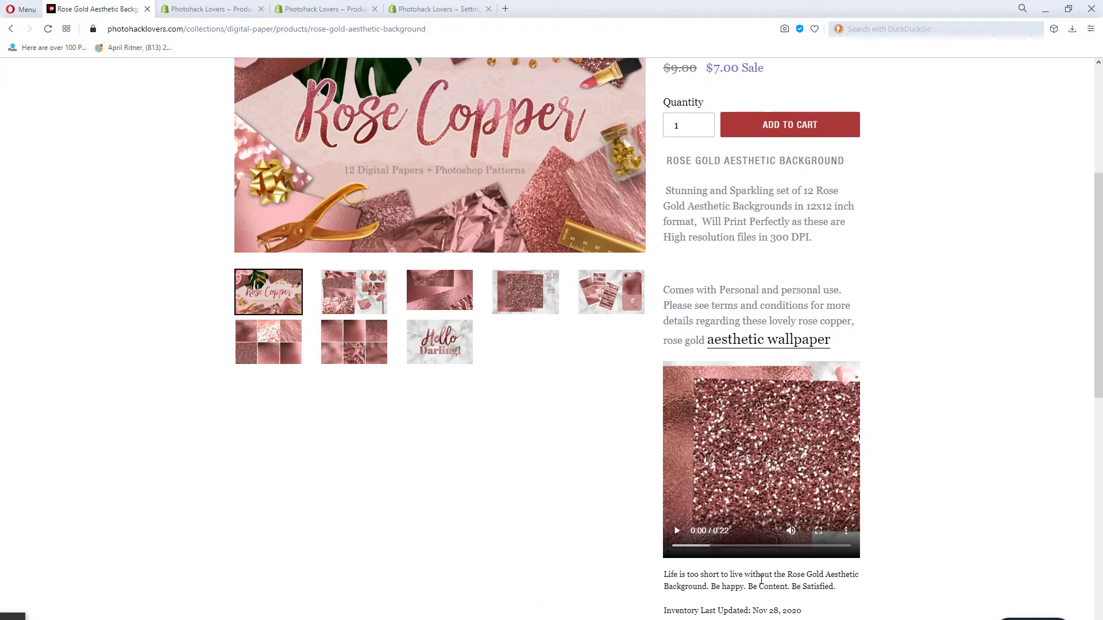
scroll(676, 544, "down", 2)
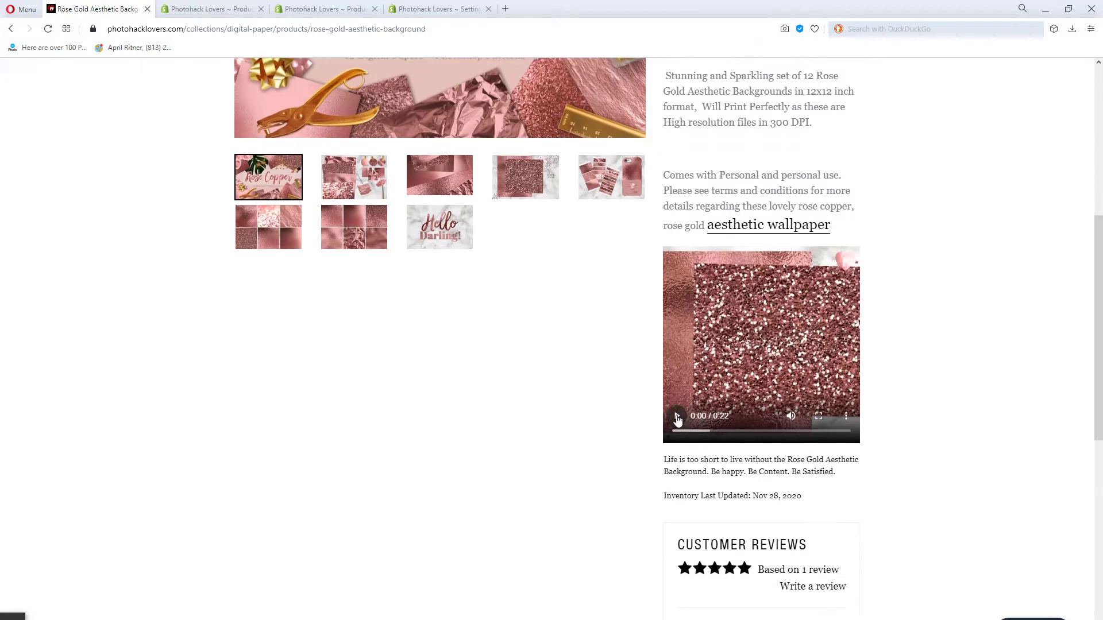
left_click(677, 417)
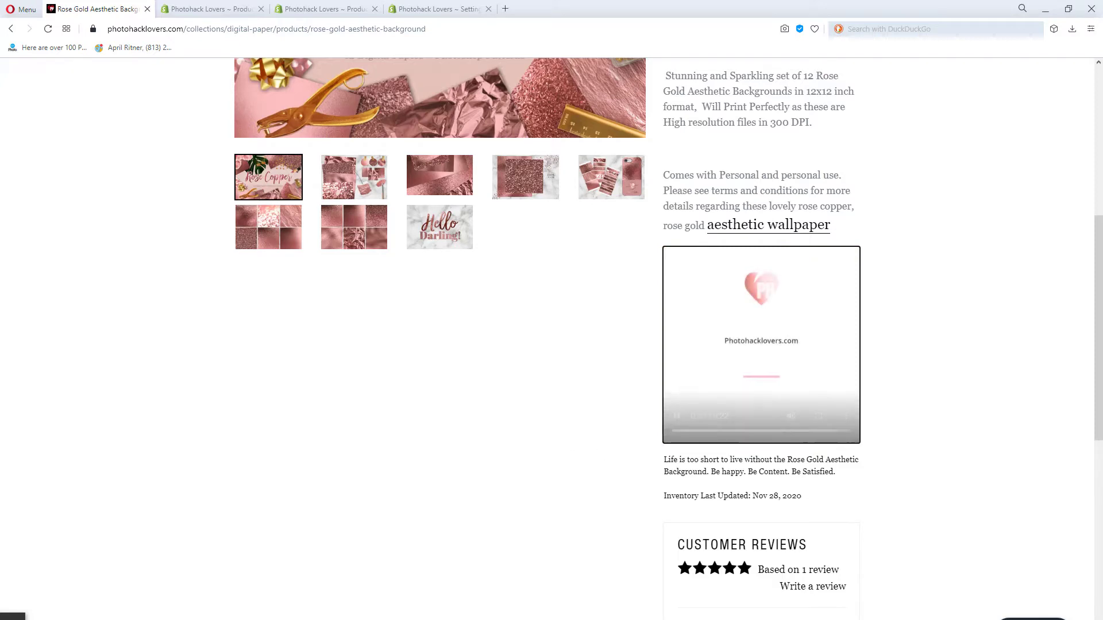
scroll(552, 339, "up", 5)
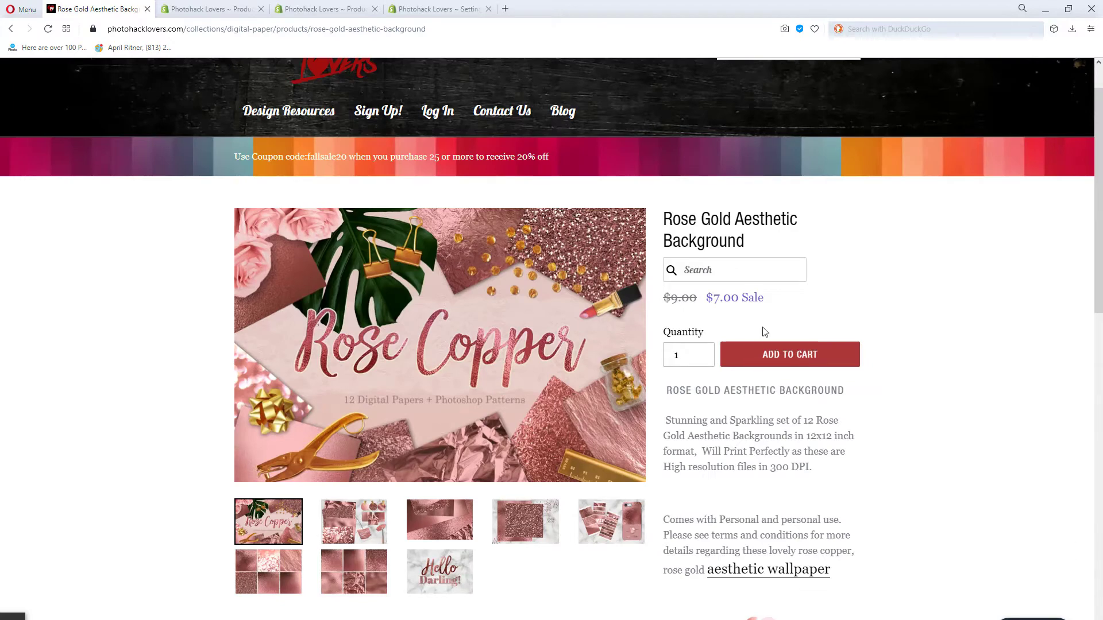
scroll(657, 333, "down", 5)
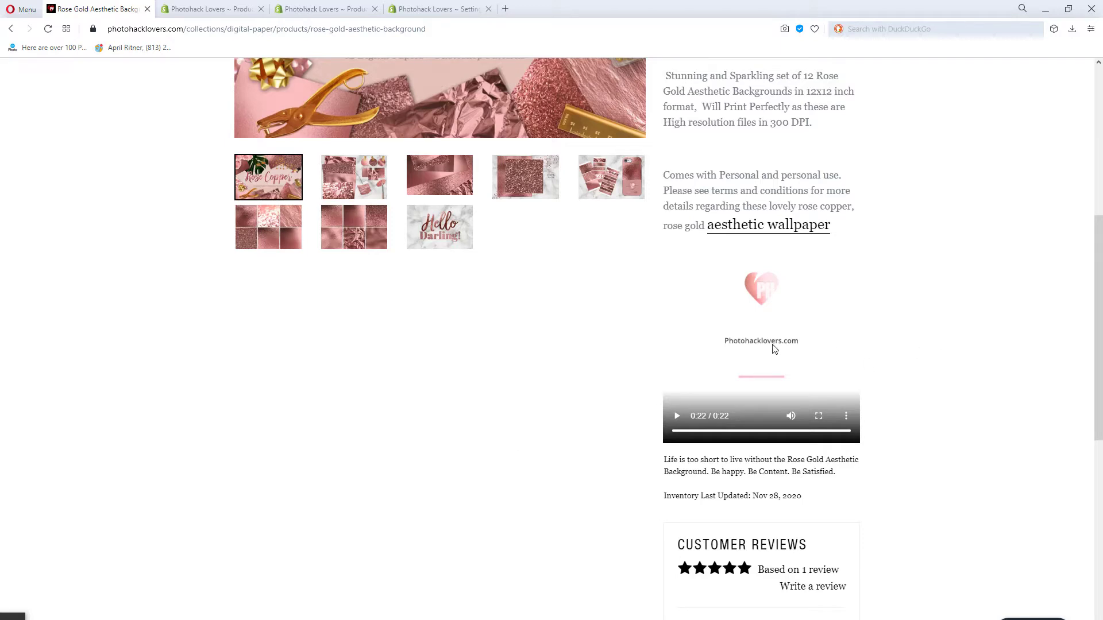
Step: View the Etsy listing for the $7.00 Rose Gold Aesthetic Backgrounds copper digital paper pack
scroll(499, 448, "up", 4)
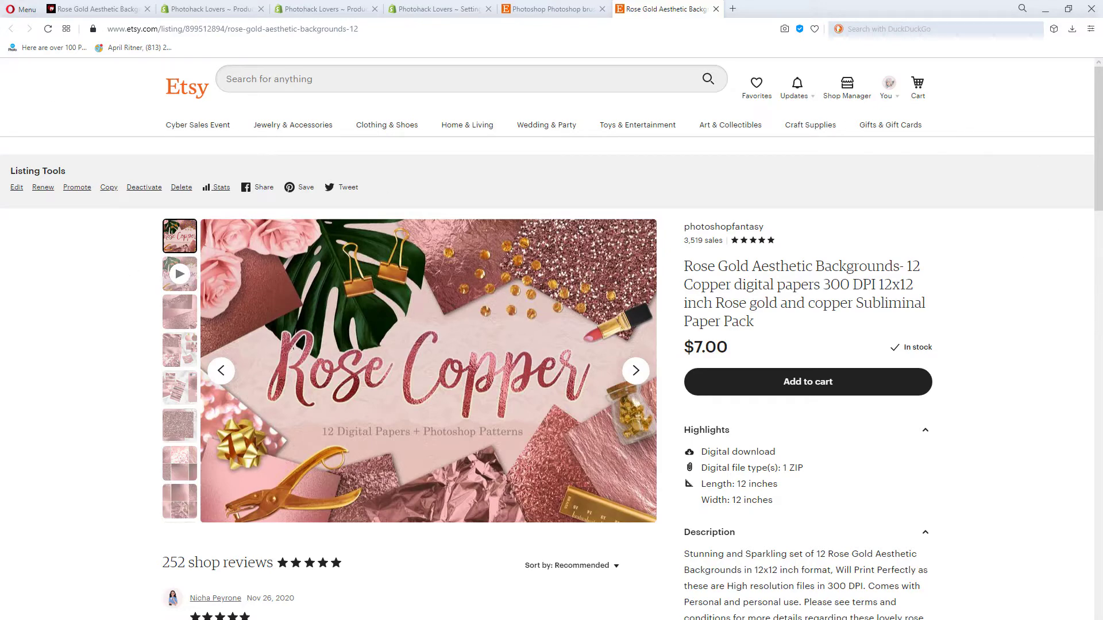
Step: Return to Shopify admin's Apps page listing Vimeo Create - Video Maker among 21 installed apps
key("ctrl+Tab")
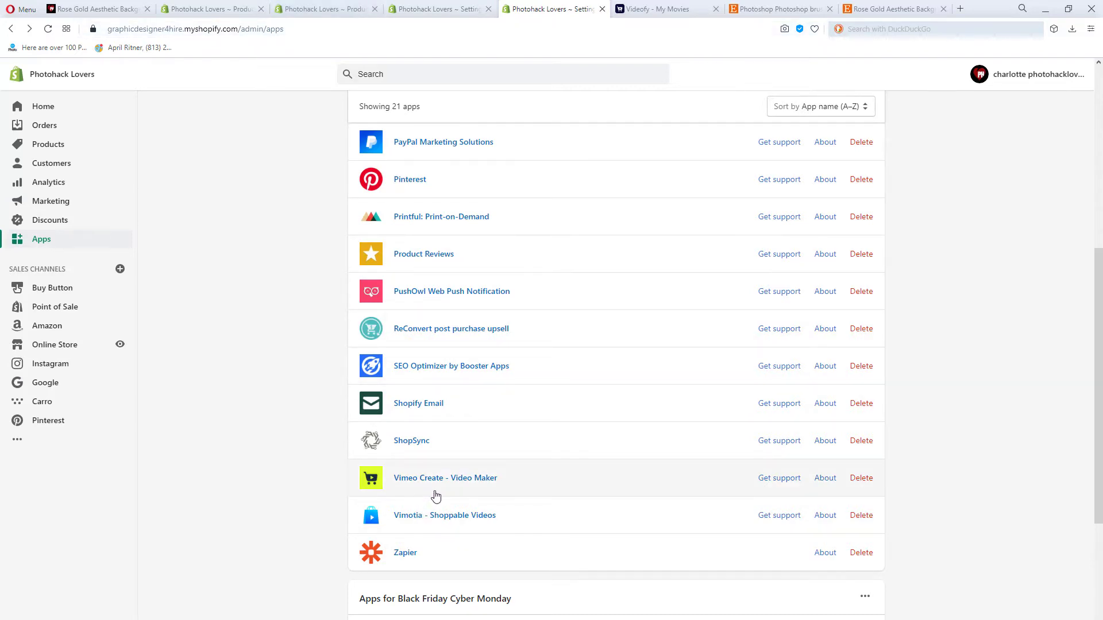
Step: Browse the Videofy My Movies library thumbnails, then start a new video with Make a video
left_click(649, 17)
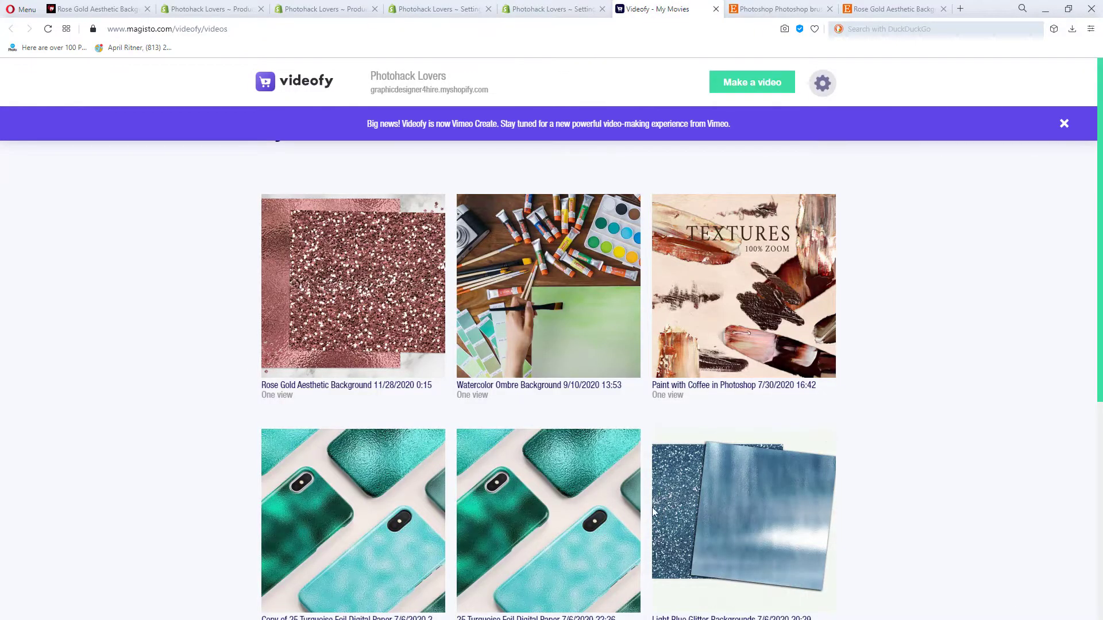
scroll(425, 310, "down", 8)
scroll(425, 313, "up", 8)
mouse_move(423, 313)
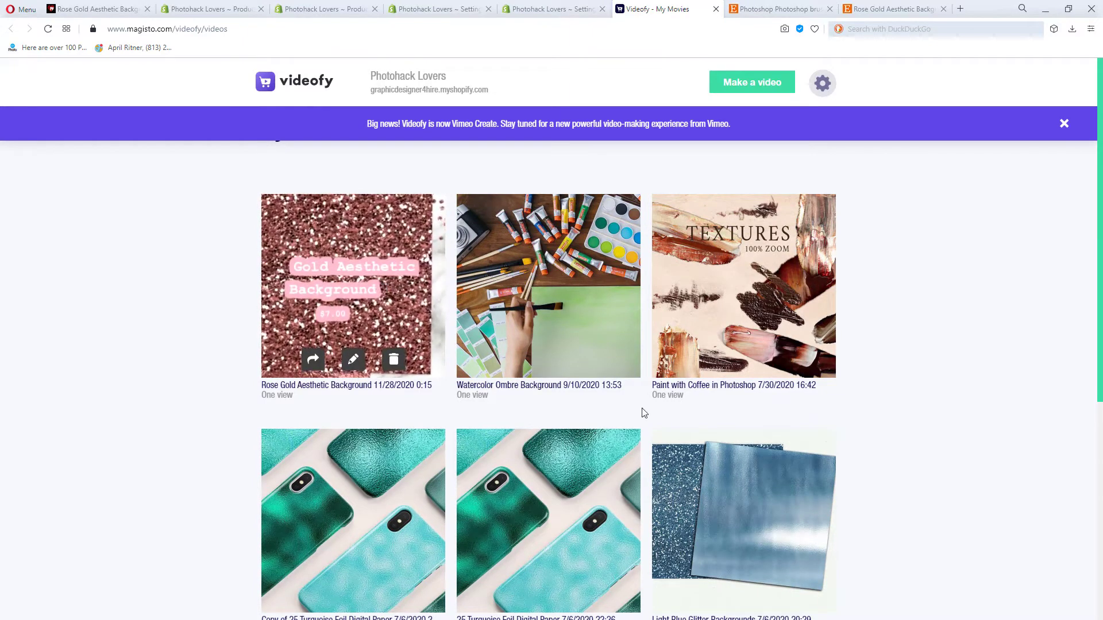
mouse_move(266, 373)
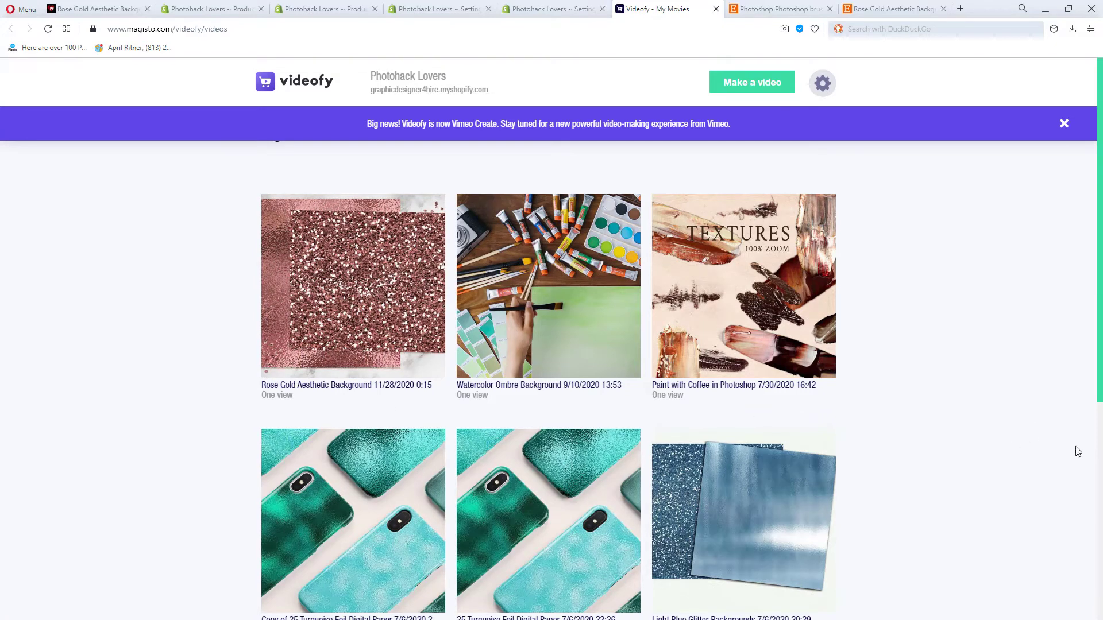
scroll(548, 379, "down", 8)
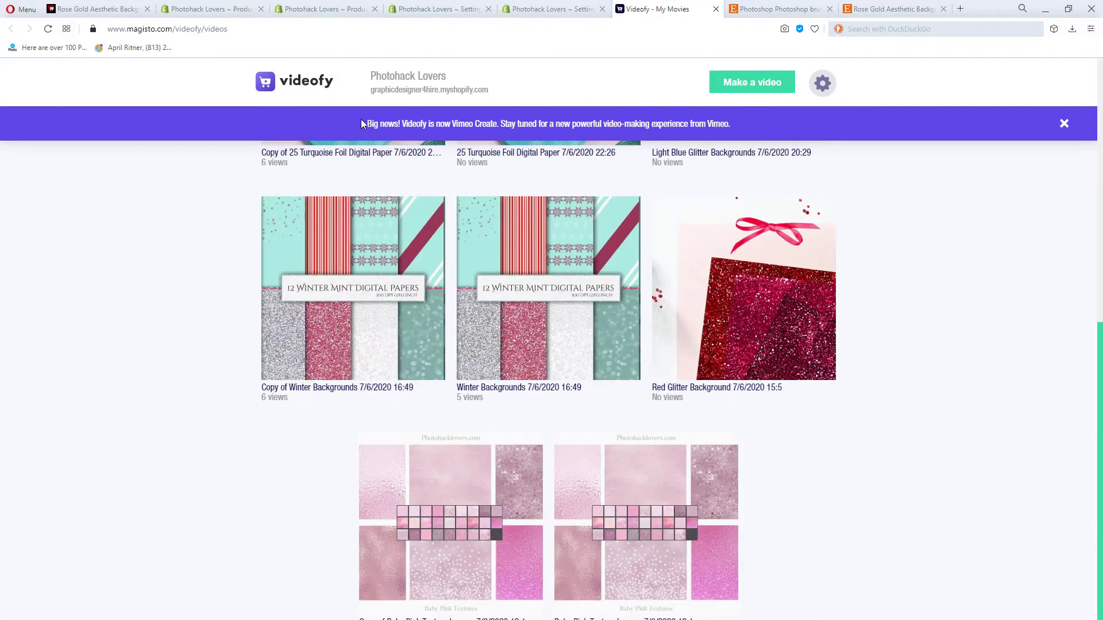
scroll(367, 173, "up", 8)
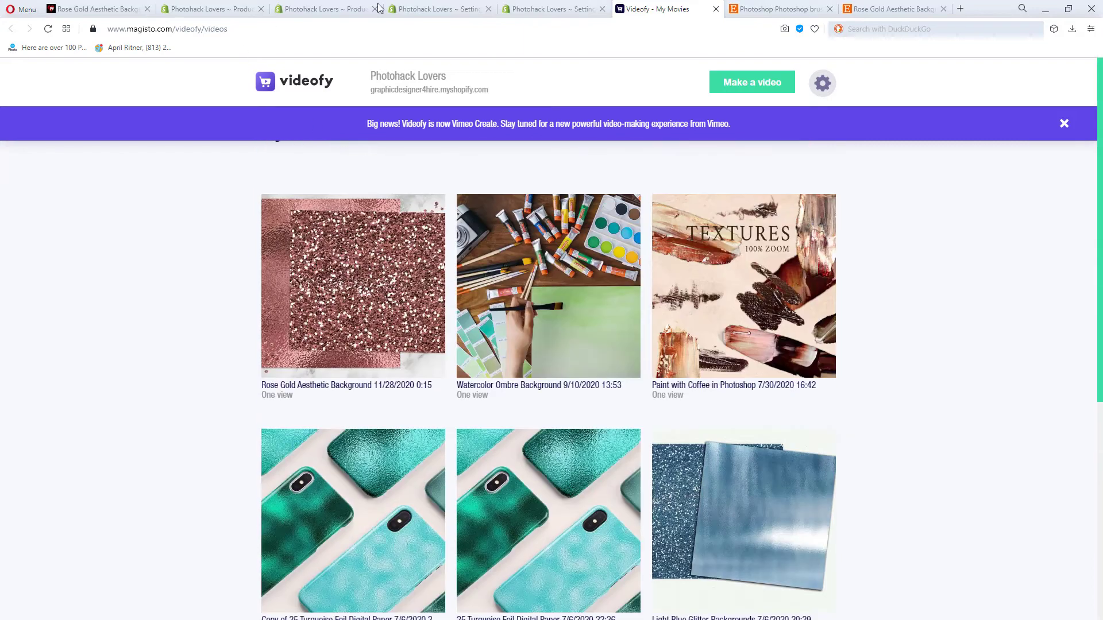
scroll(343, 192, "down", 8)
scroll(551, 465, "up", 5)
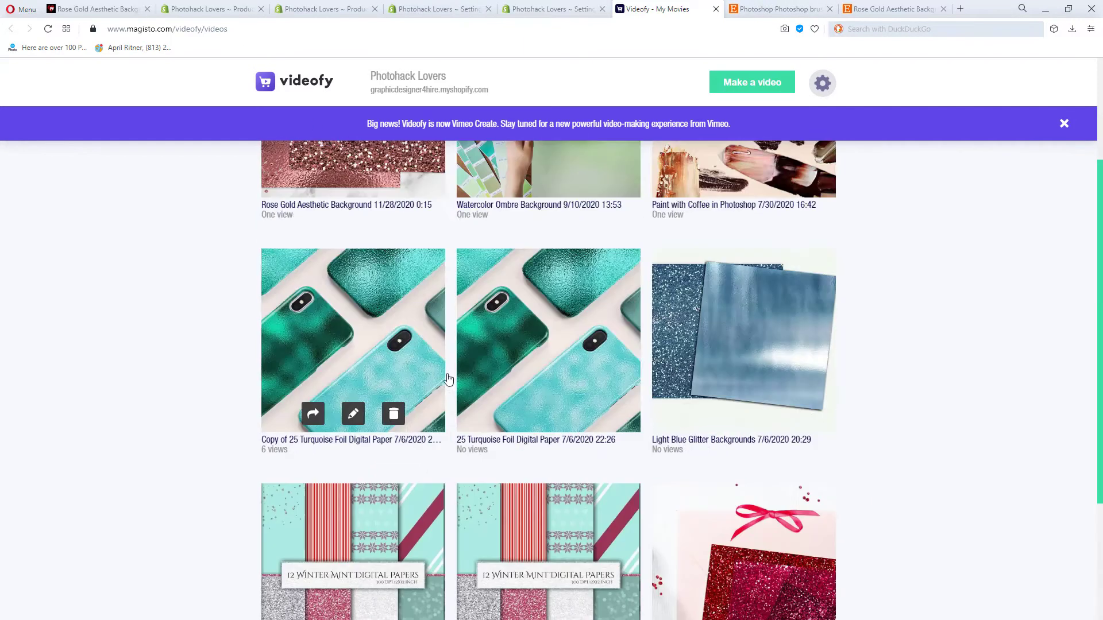
scroll(453, 365, "up", 3)
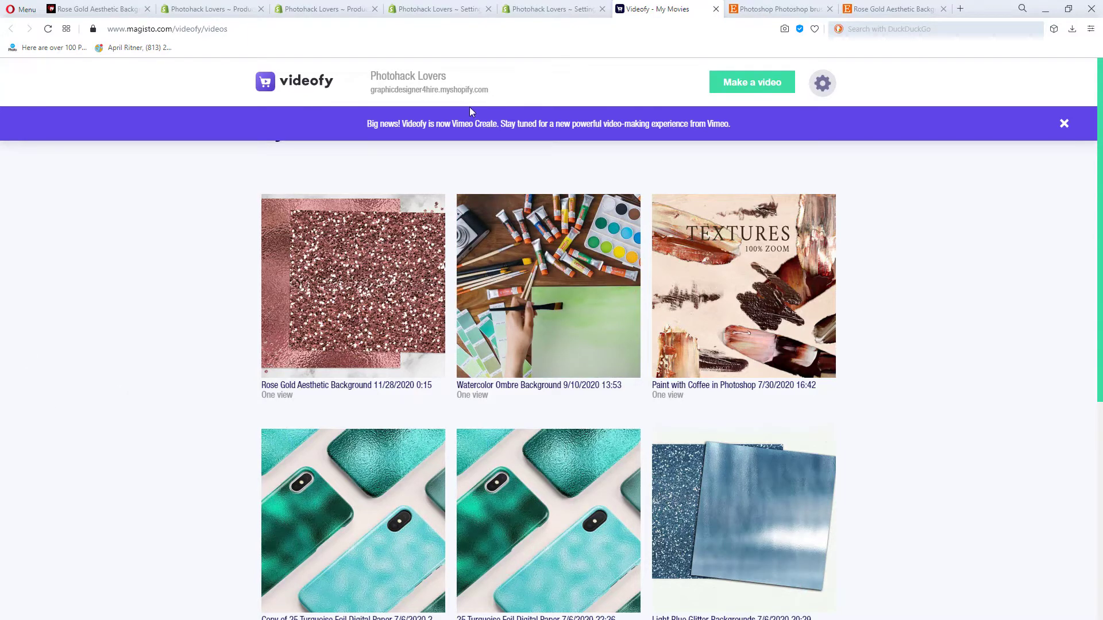
left_click(731, 92)
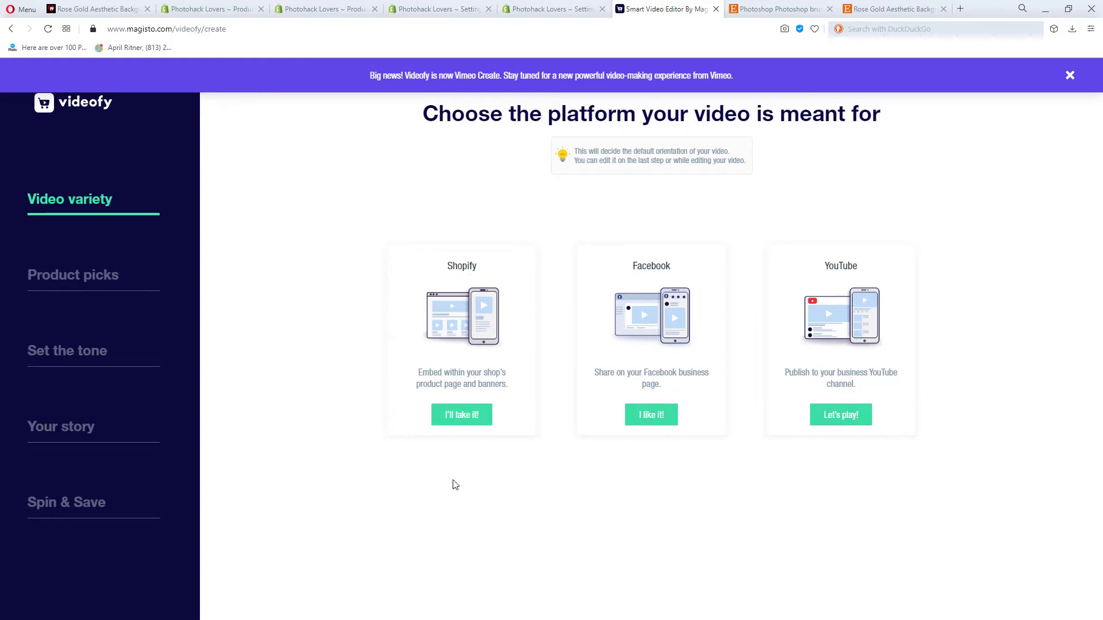
Step: Choose Shopify as the video's platform and Product focus as the campaign type
left_click(456, 417)
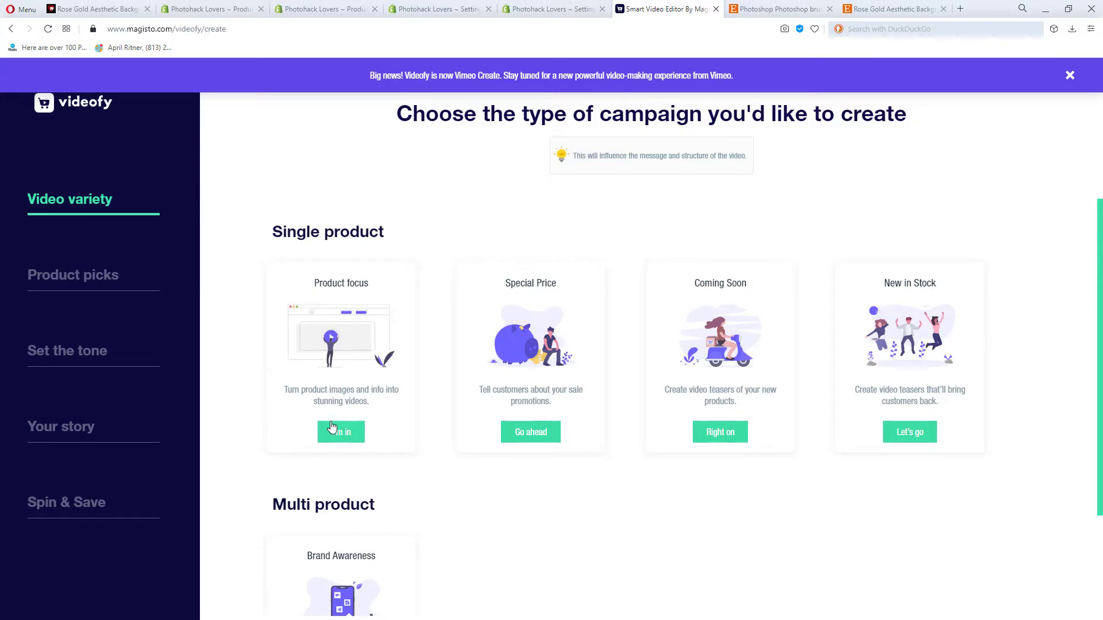
scroll(398, 446, "down", 3)
scroll(341, 370, "up", 1)
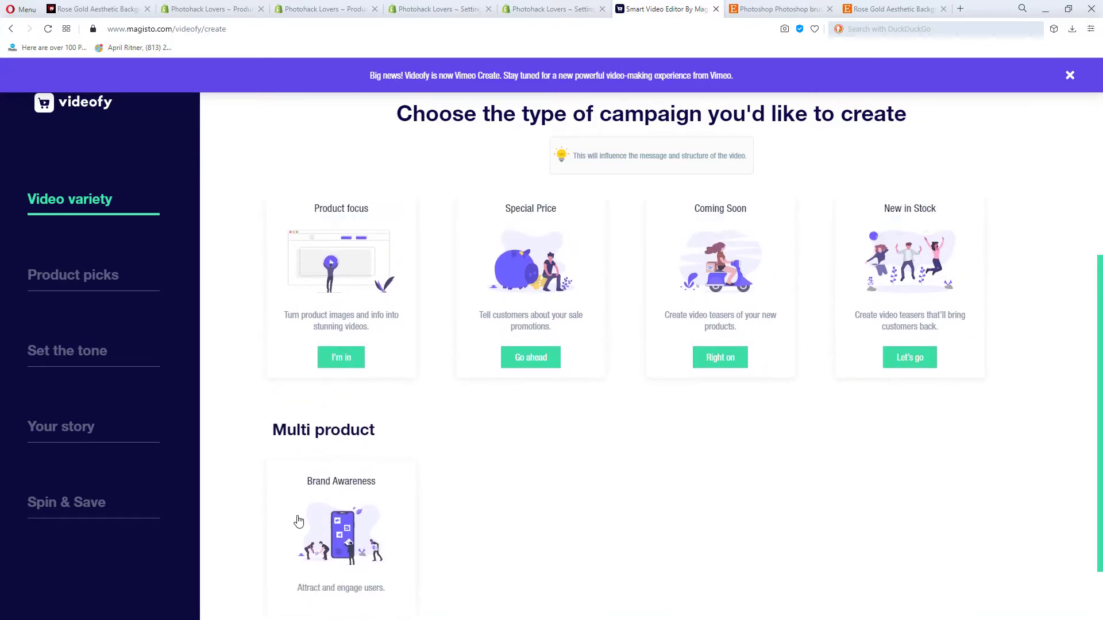
scroll(299, 520, "down", 1)
scroll(342, 572, "up", 1)
left_click(339, 357)
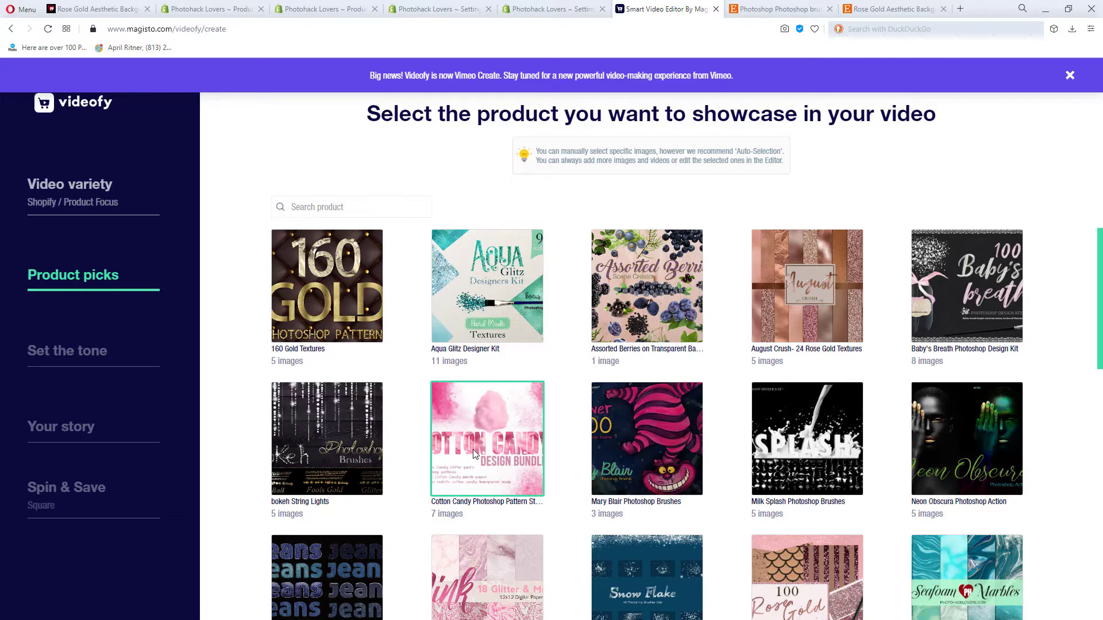
Step: Search the store's products, refining the query until only Procreate Watercolor Brushes remains
left_click(308, 206)
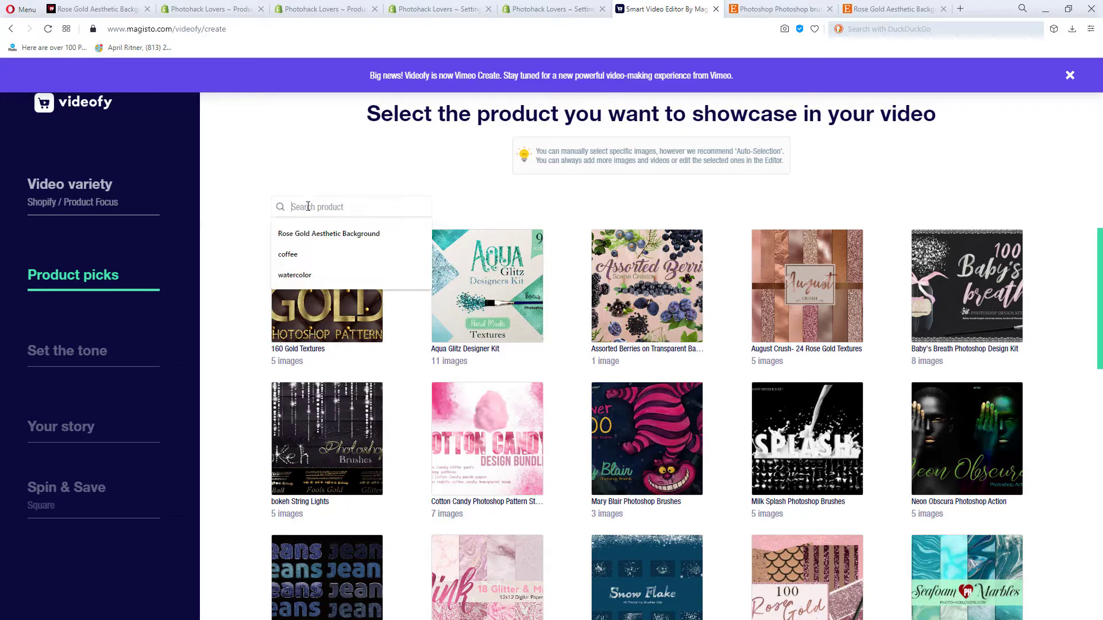
type("Real watercolors")
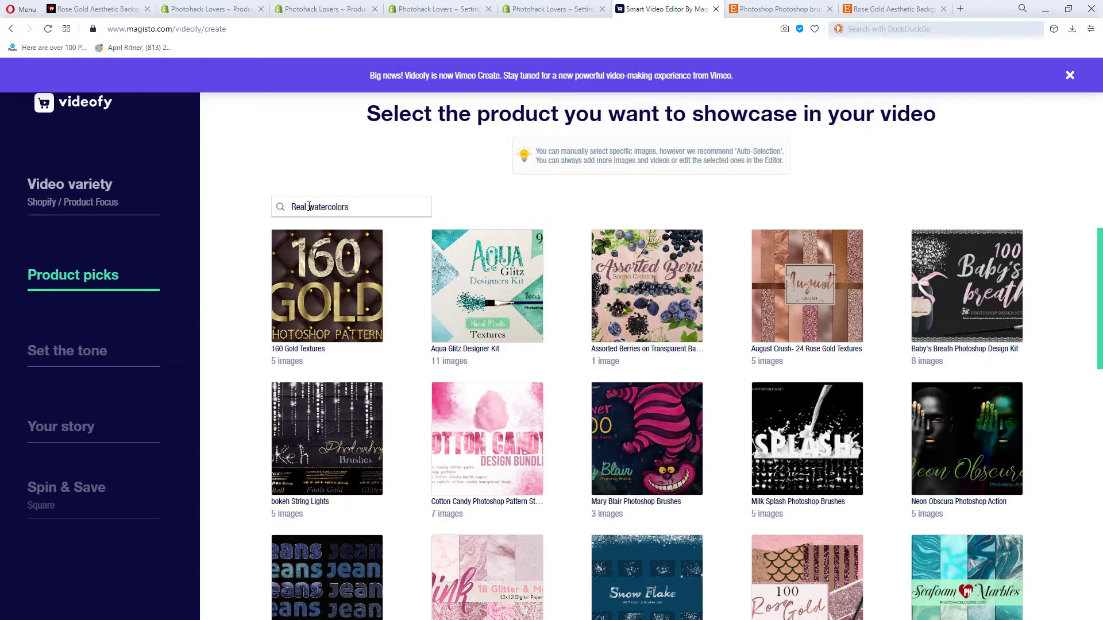
key("Return")
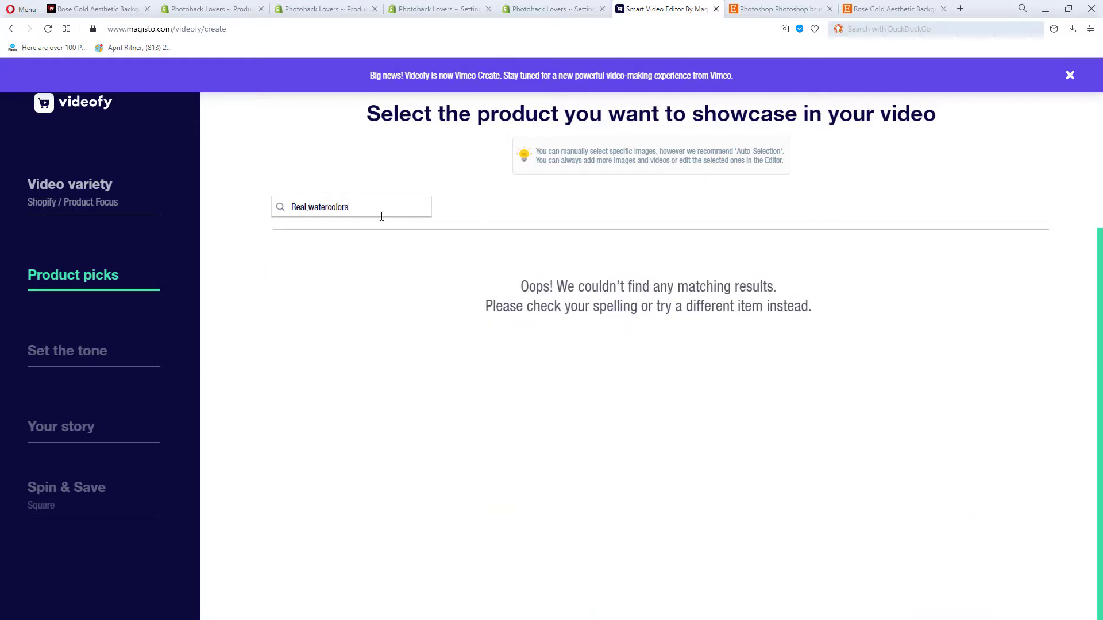
left_click_drag(369, 210, 219, 205)
type("rocreate")
key("Return")
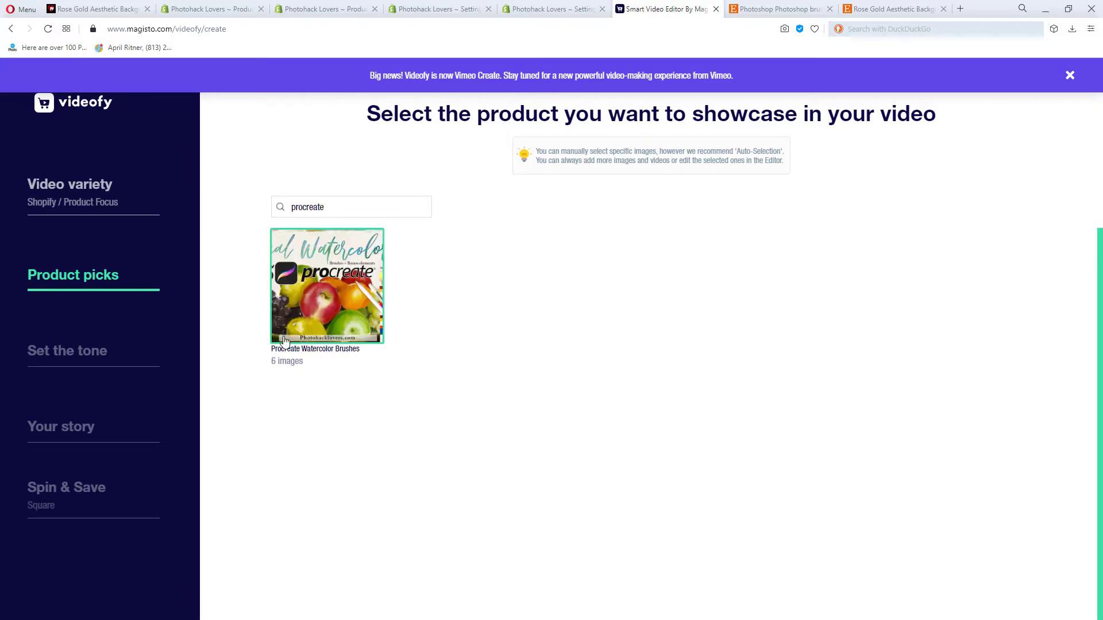
Step: Pick Procreate Watercolor Brushes as the video's product and preview the available design styles
left_click(325, 277)
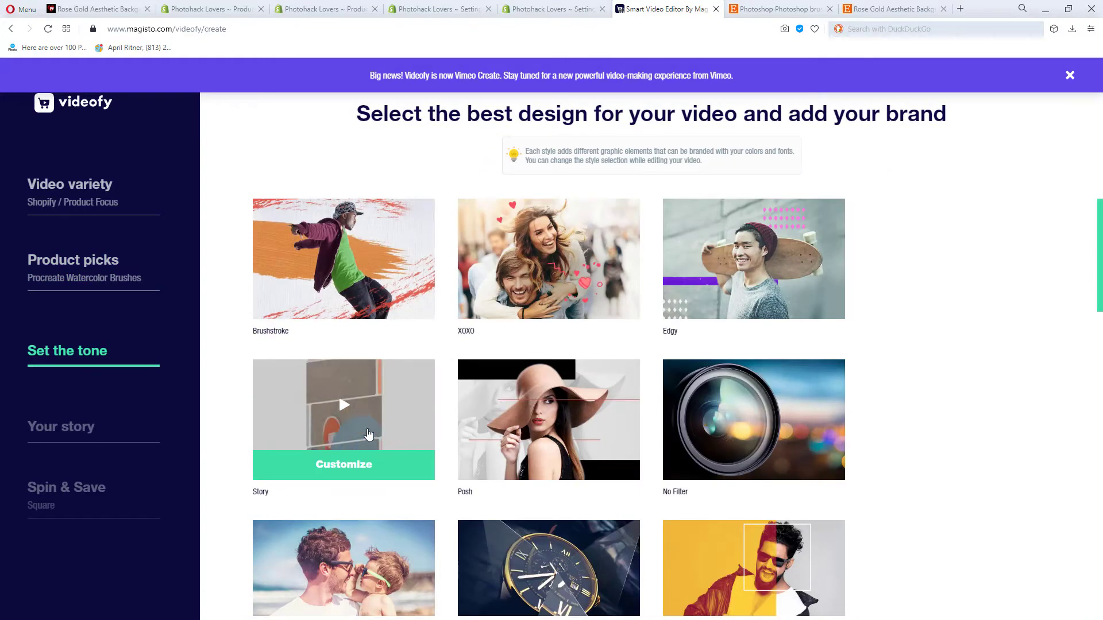
mouse_move(340, 247)
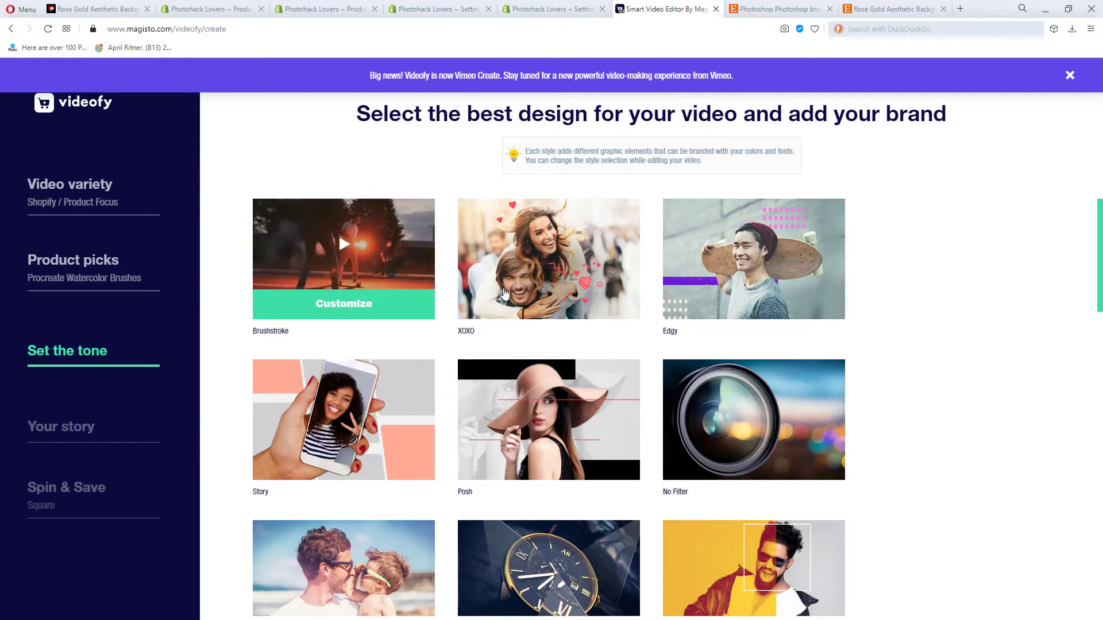
mouse_move(564, 259)
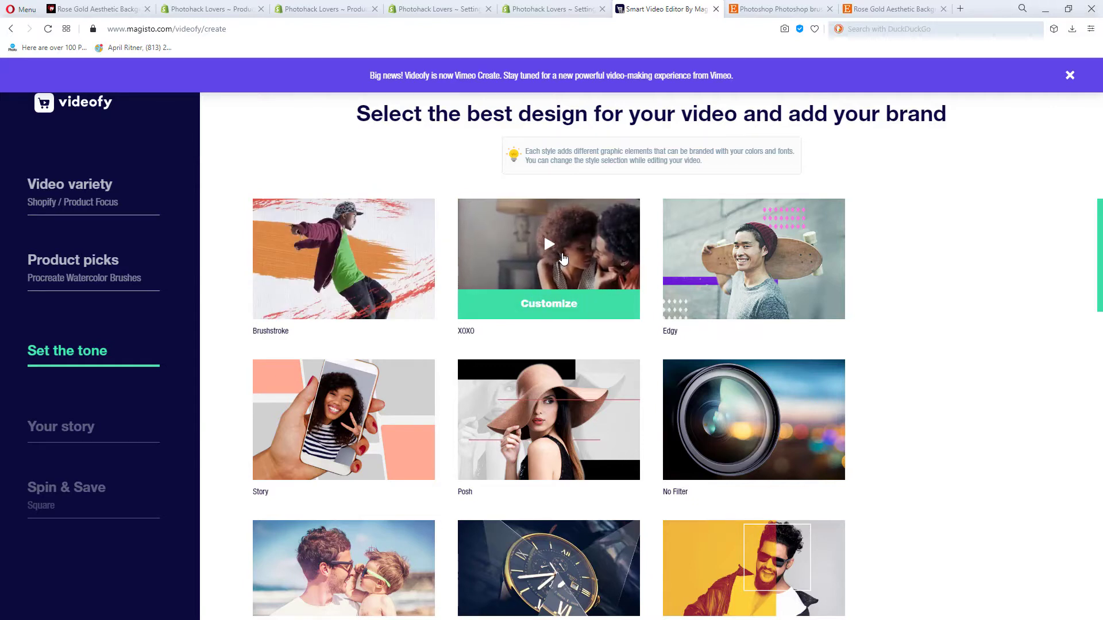
mouse_move(789, 258)
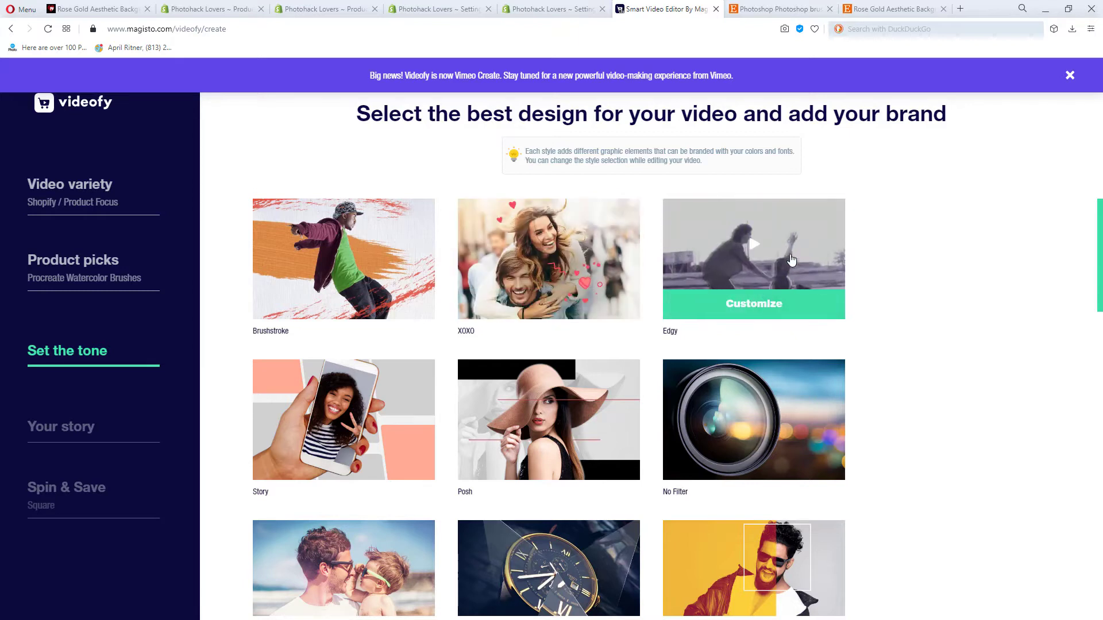
mouse_move(720, 439)
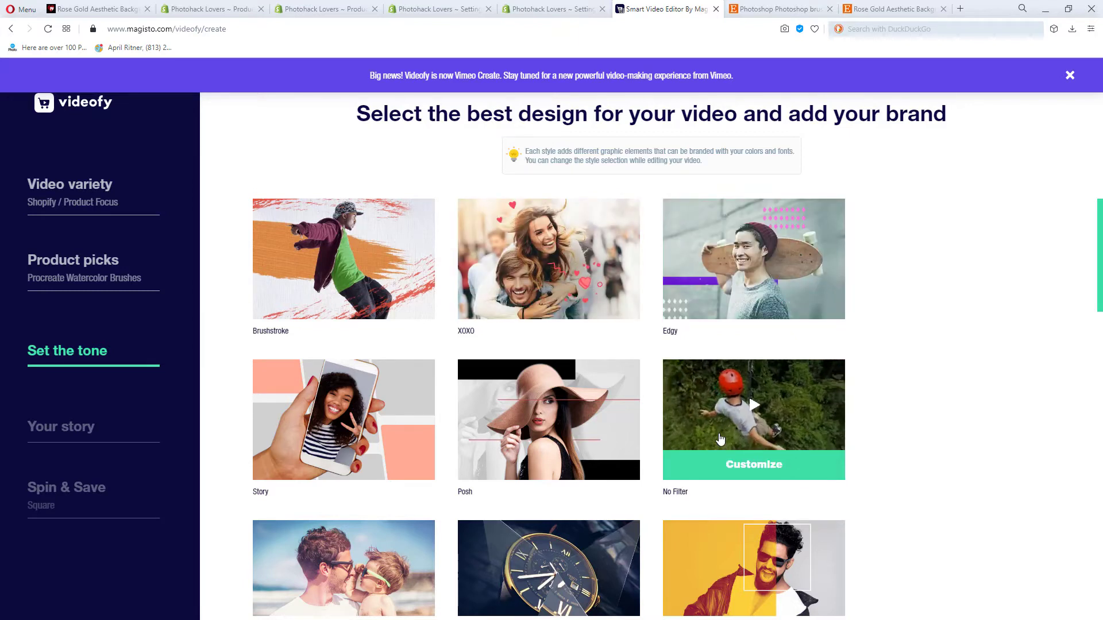
mouse_move(548, 422)
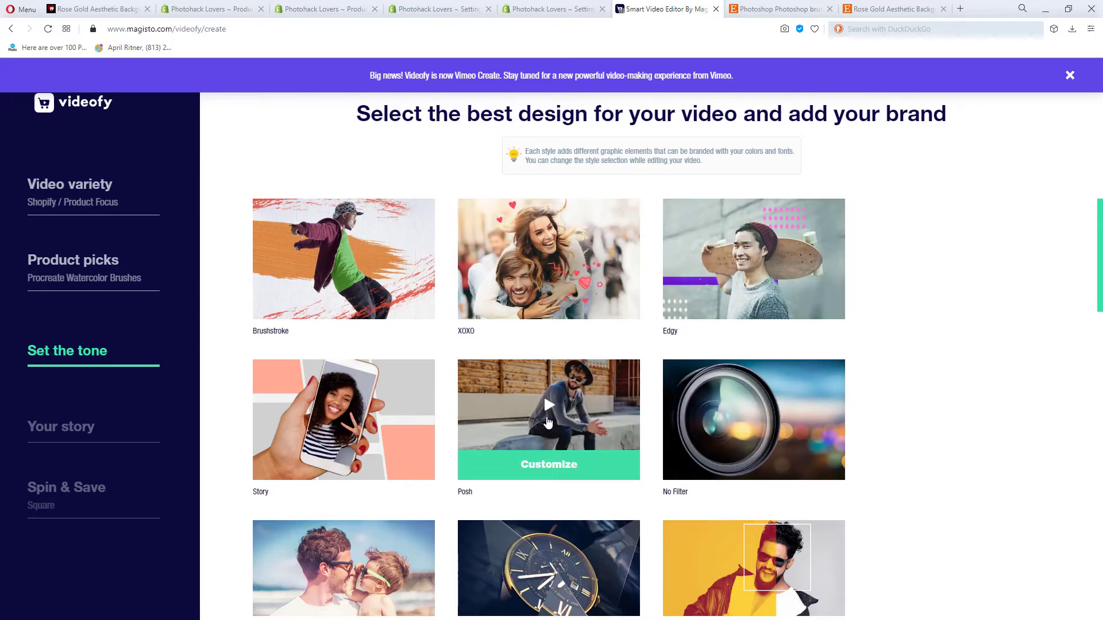
Step: Look through the remaining styles and choose Brushstroke as the video's design style
scroll(626, 485, "down", 4)
scroll(629, 492, "down", 3)
mouse_move(282, 487)
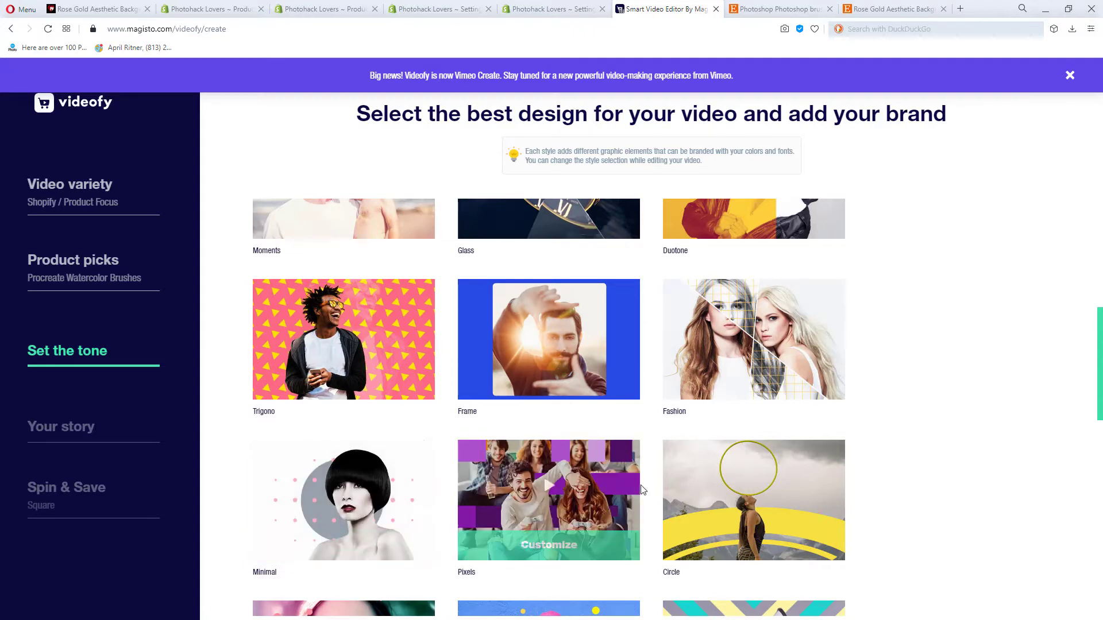
scroll(235, 603, "down", 3)
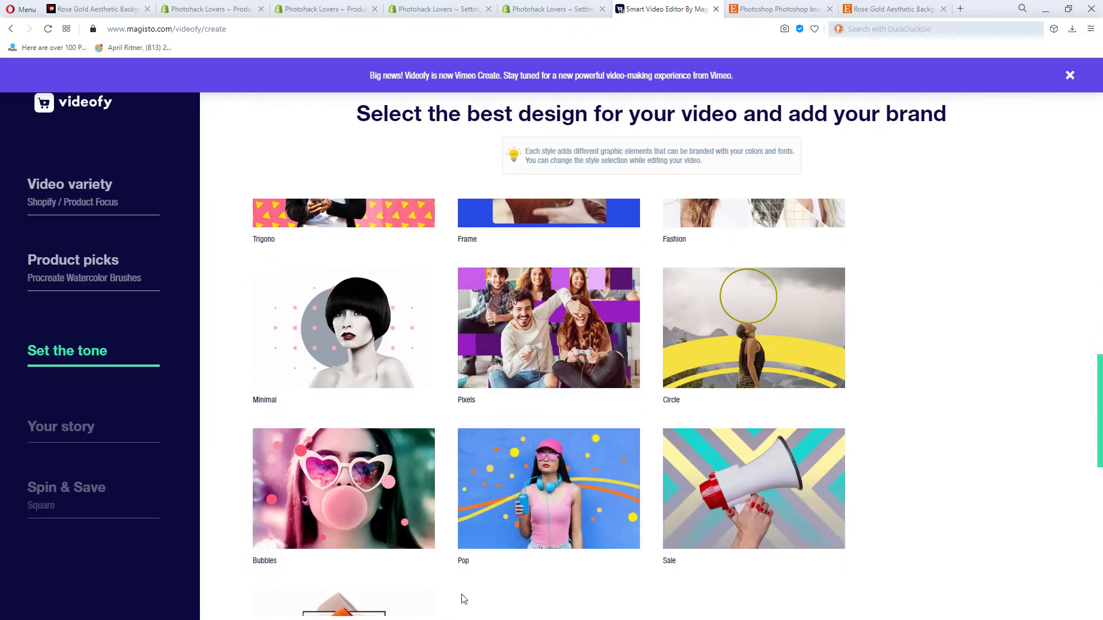
scroll(464, 599, "down", 3)
scroll(730, 413, "up", 6)
scroll(628, 415, "up", 7)
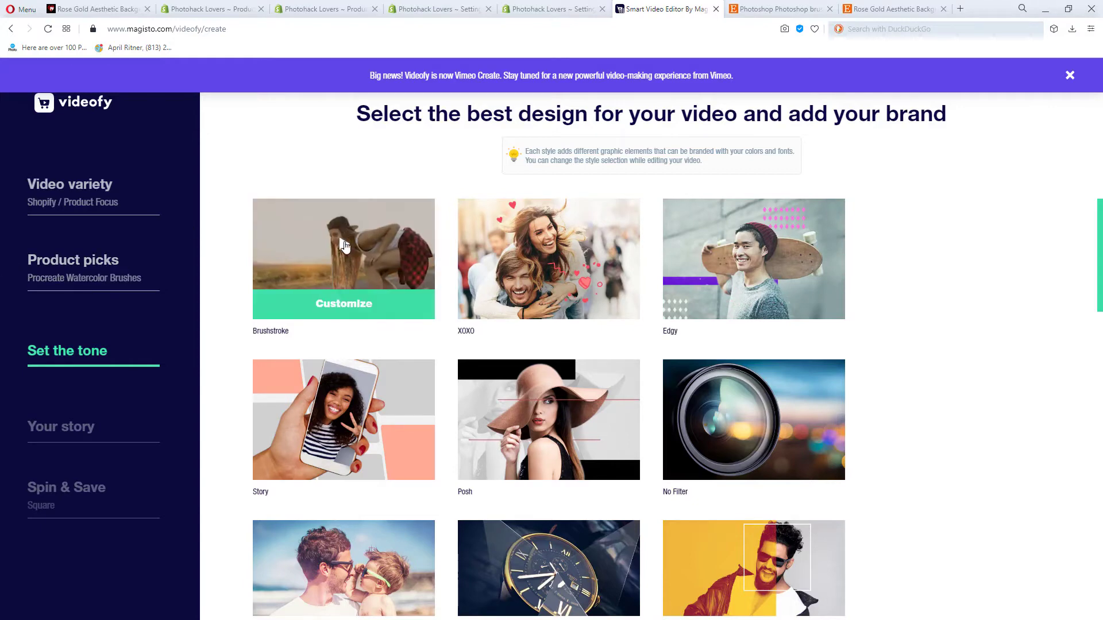
left_click(347, 304)
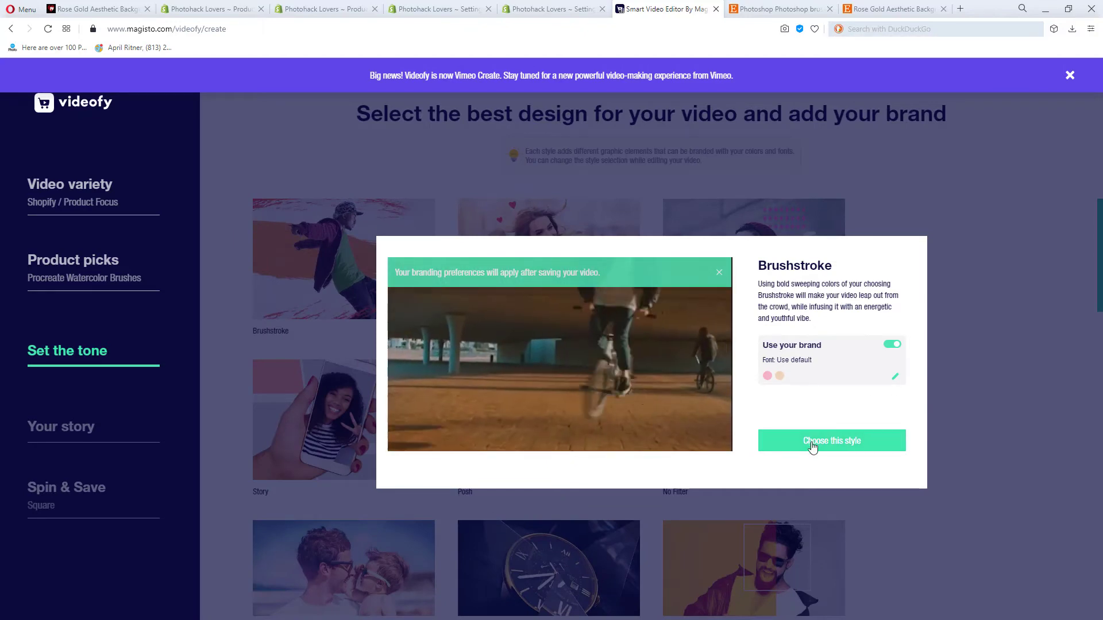
left_click(815, 447)
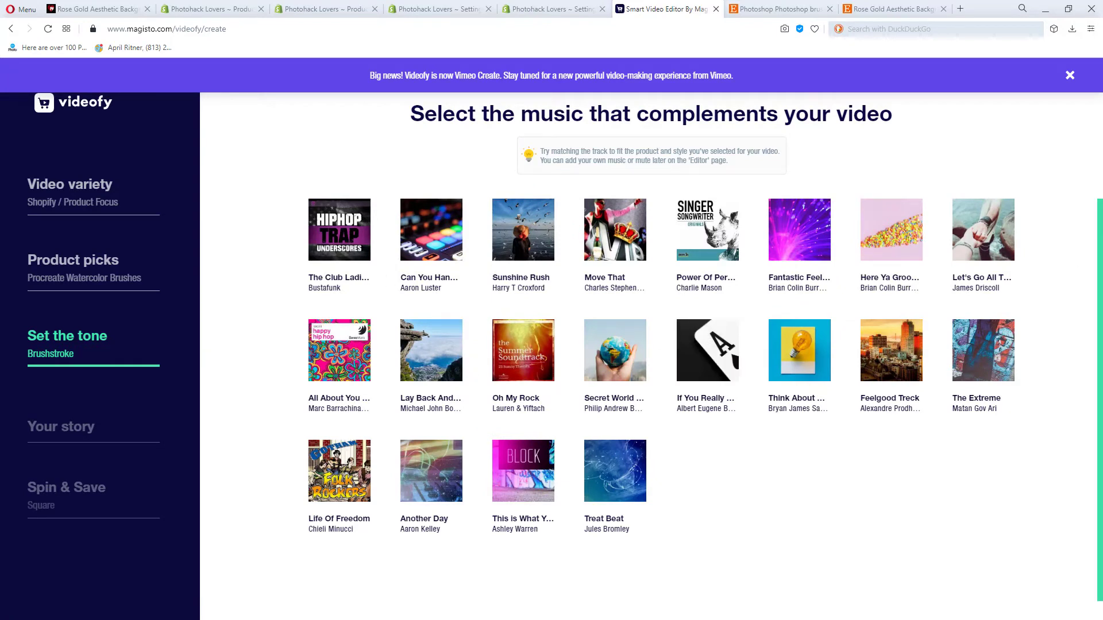
Step: Preview the Another Day track and choose it as the video's music
left_click(431, 464)
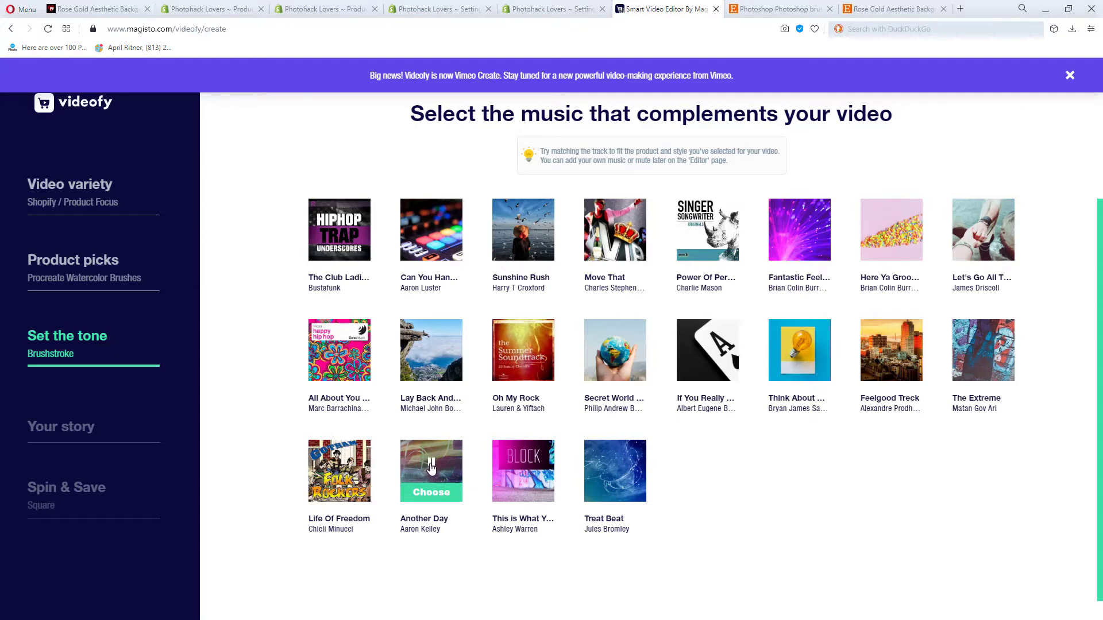
left_click(432, 465)
left_click(431, 464)
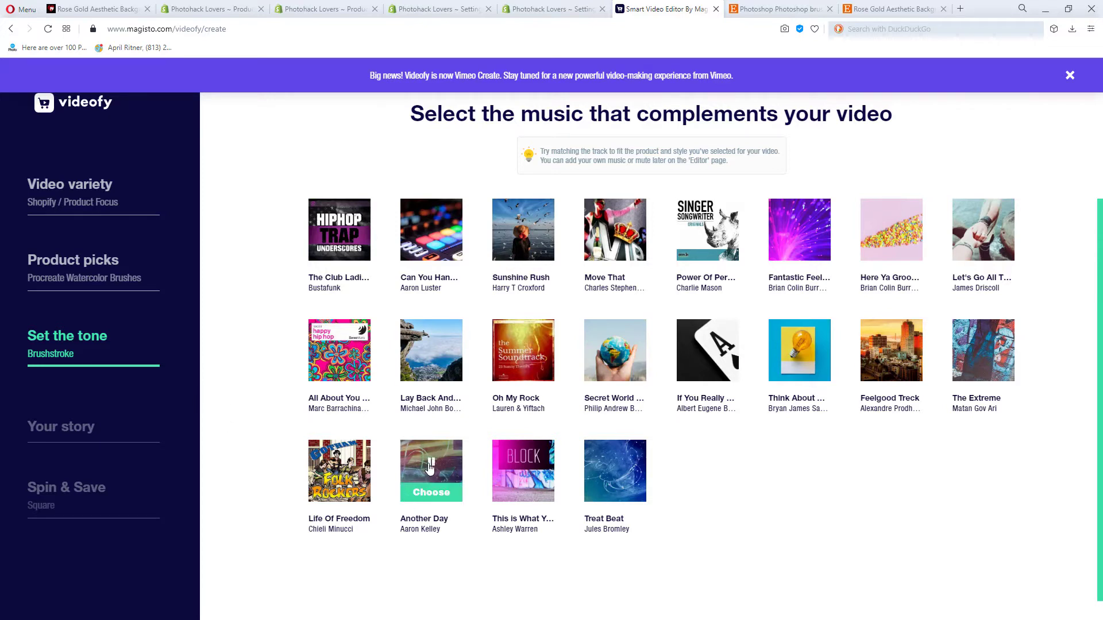
left_click(421, 497)
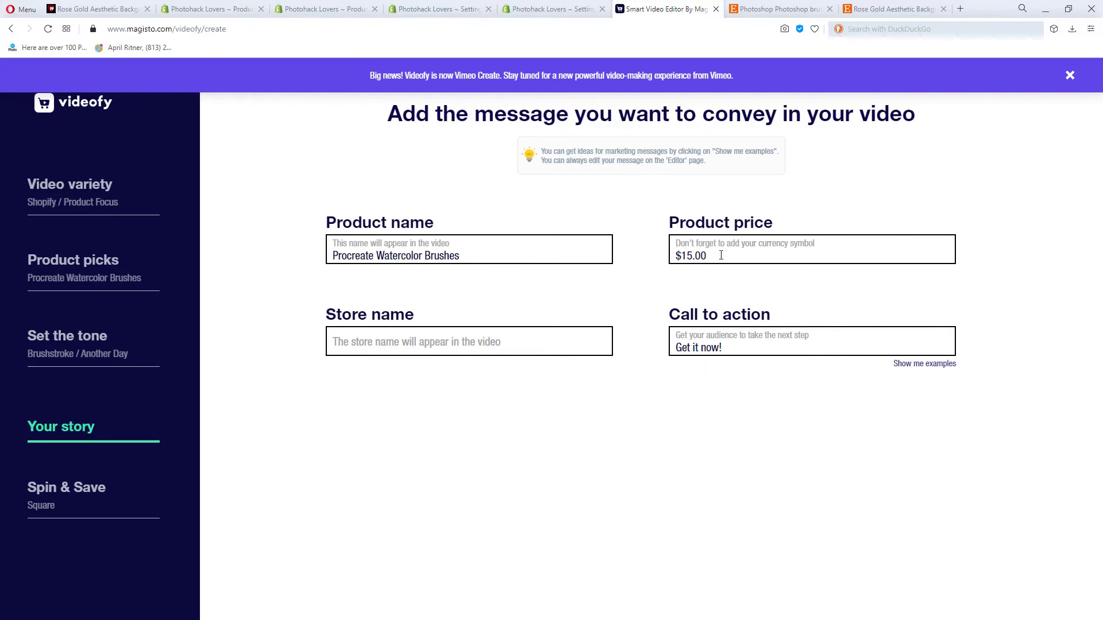
Step: Clear the $15.00 product price from the message form and continue to the format step
left_click_drag(720, 256, 612, 259)
key("BackSpace")
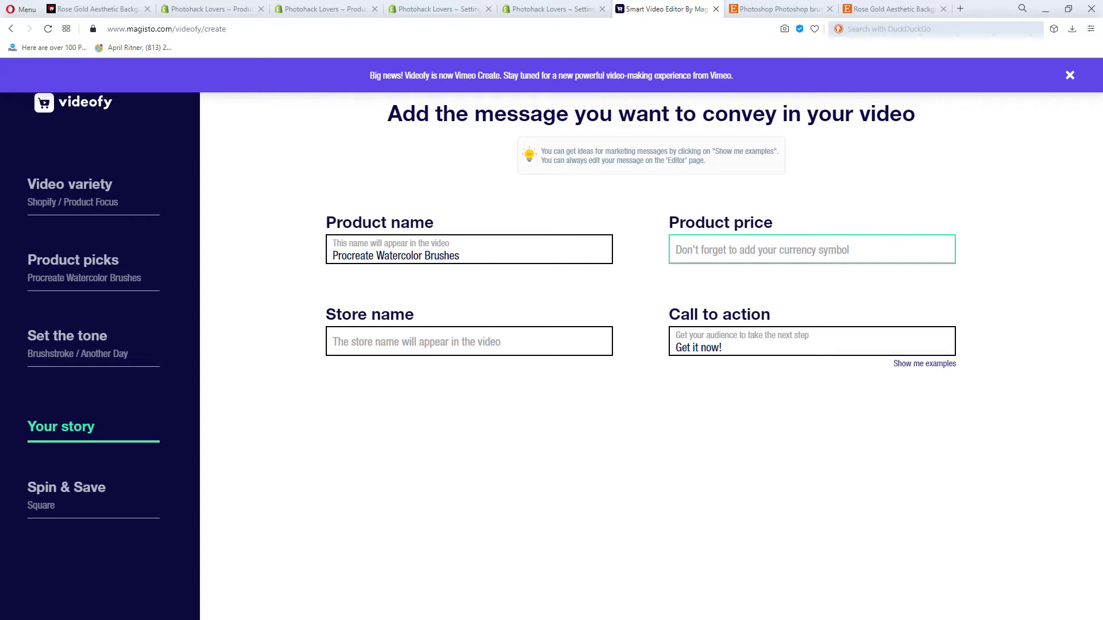
key("Return")
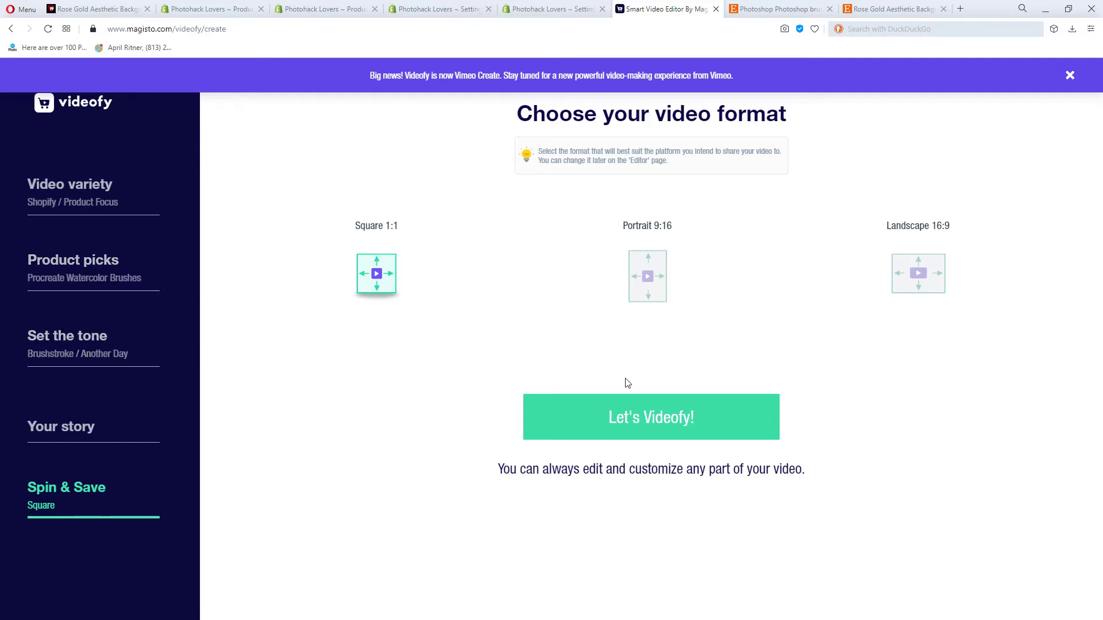
Step: Keep the Square 1:1 format and start generating the Procreate Watercolor Brushes video
left_click(648, 430)
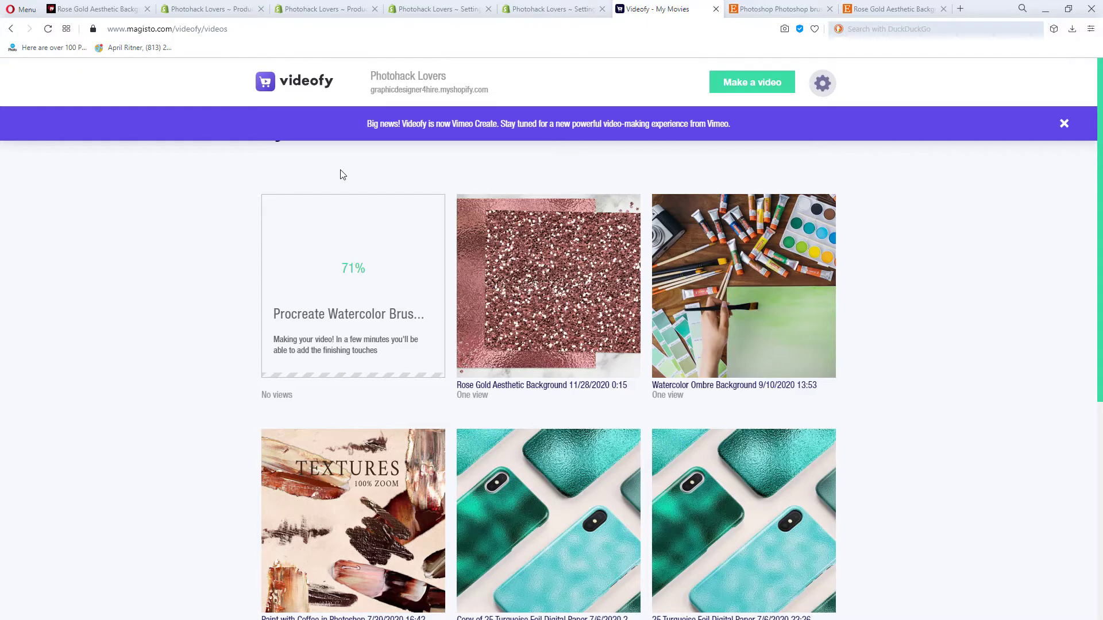
Step: Let the first video render, then return to product picks with Procreate Watercolor Brushes listed
mouse_move(577, 209)
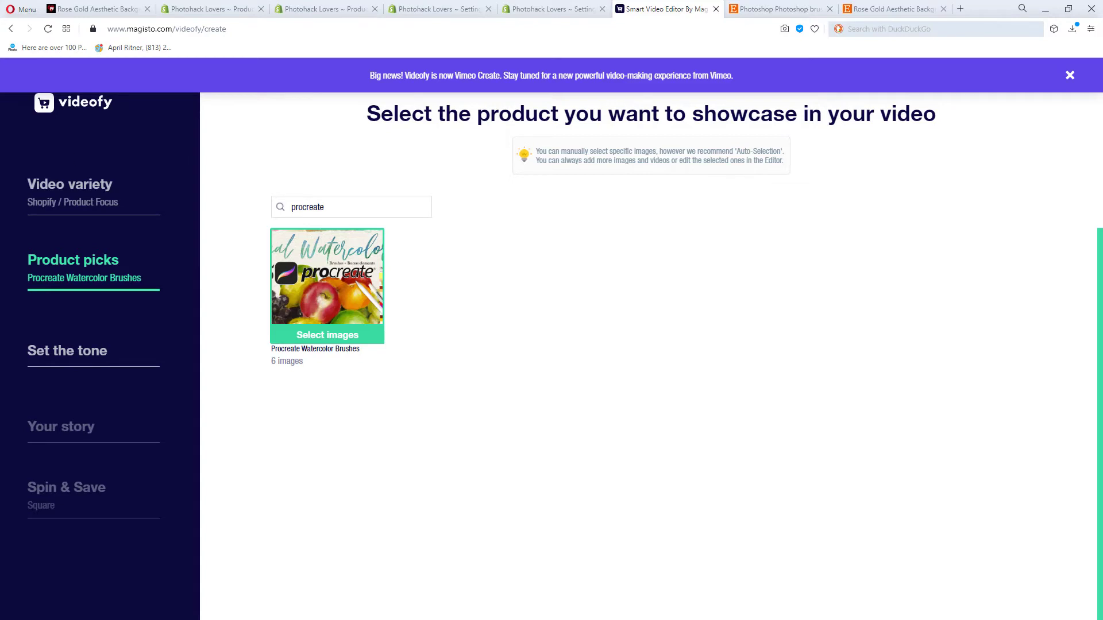
Step: Pick Procreate Watercolor Brushes again and generate a Portrait 9:16 version of the video
left_click(533, 12)
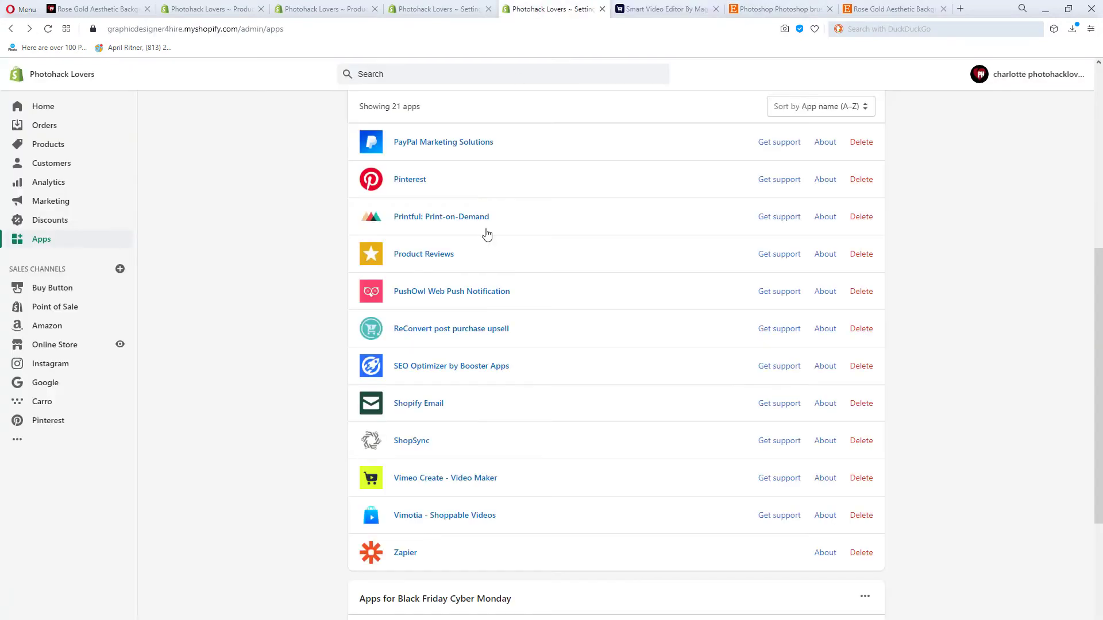
left_click(655, 11)
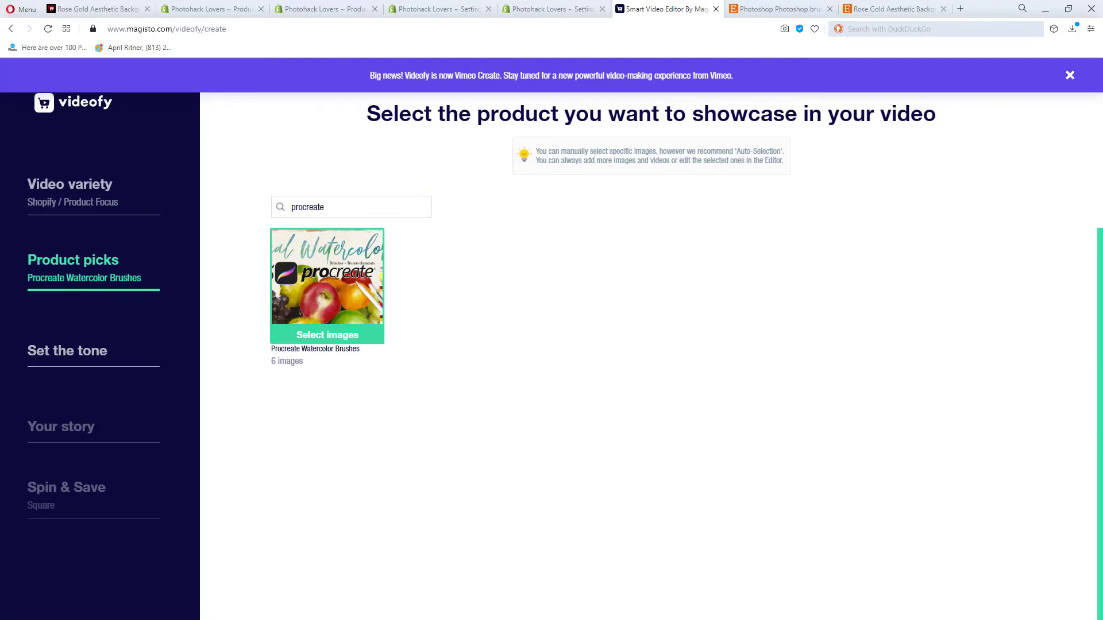
left_click(327, 281)
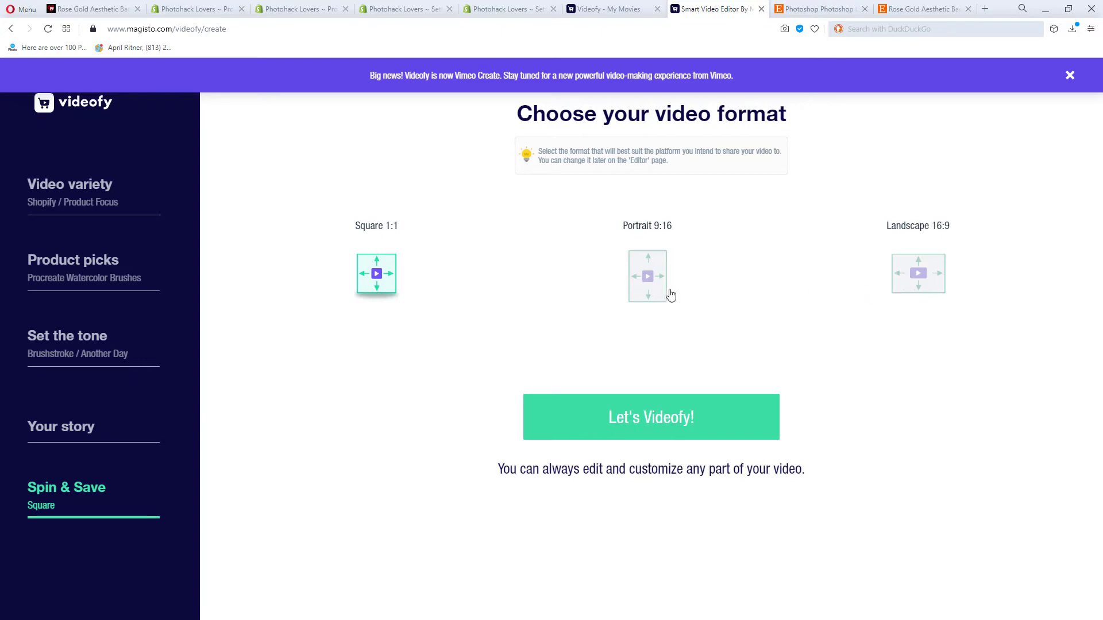
left_click(630, 297)
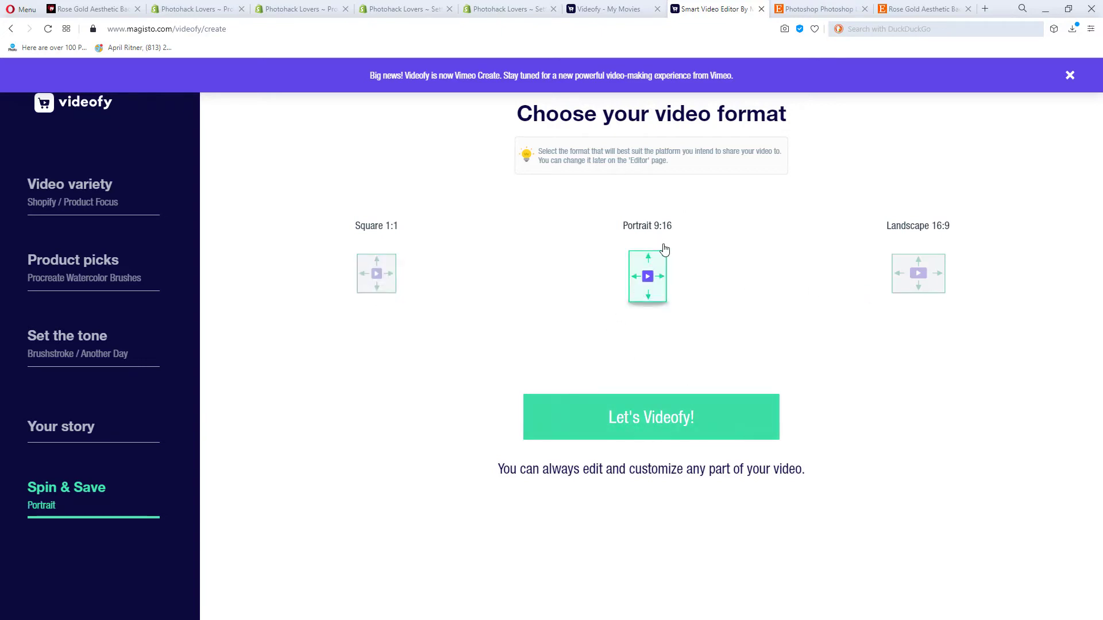
left_click(649, 422)
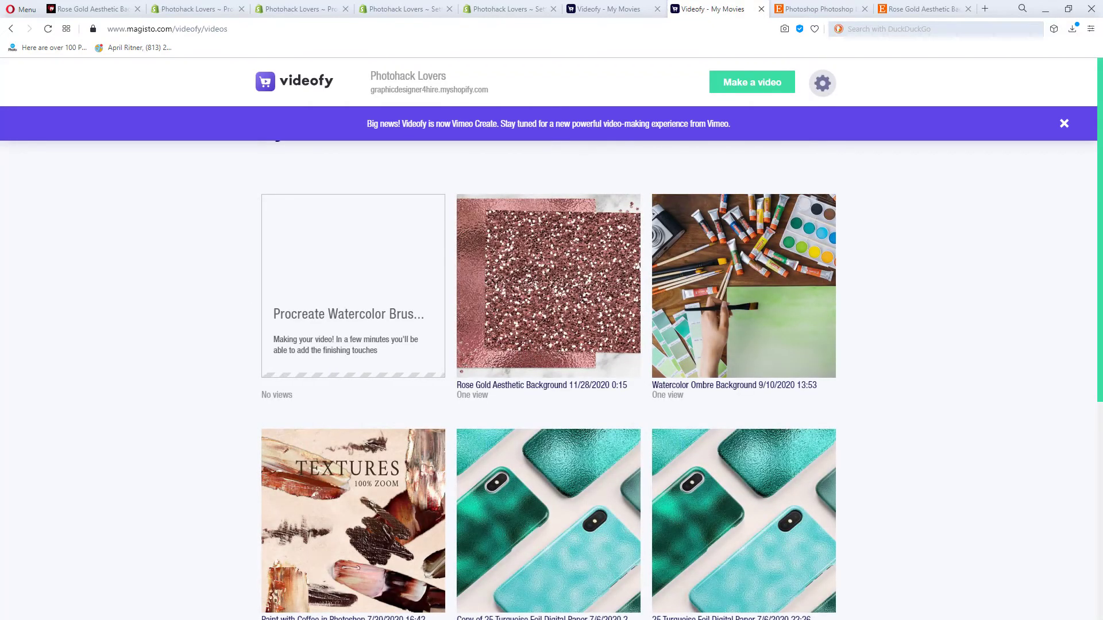
key("ctrl+w")
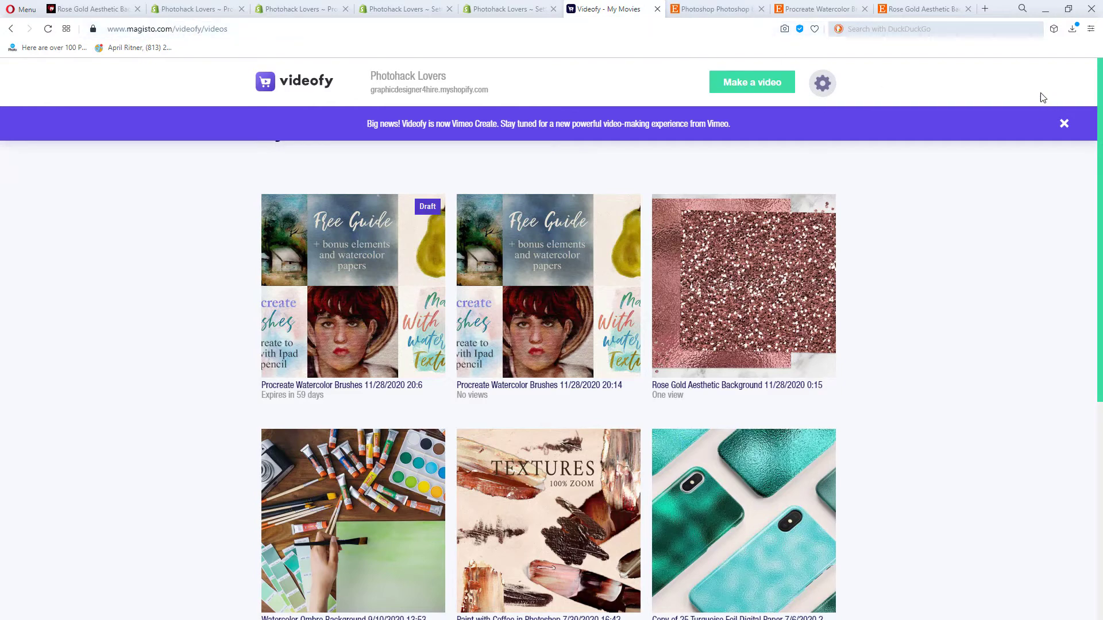
left_click(569, 296)
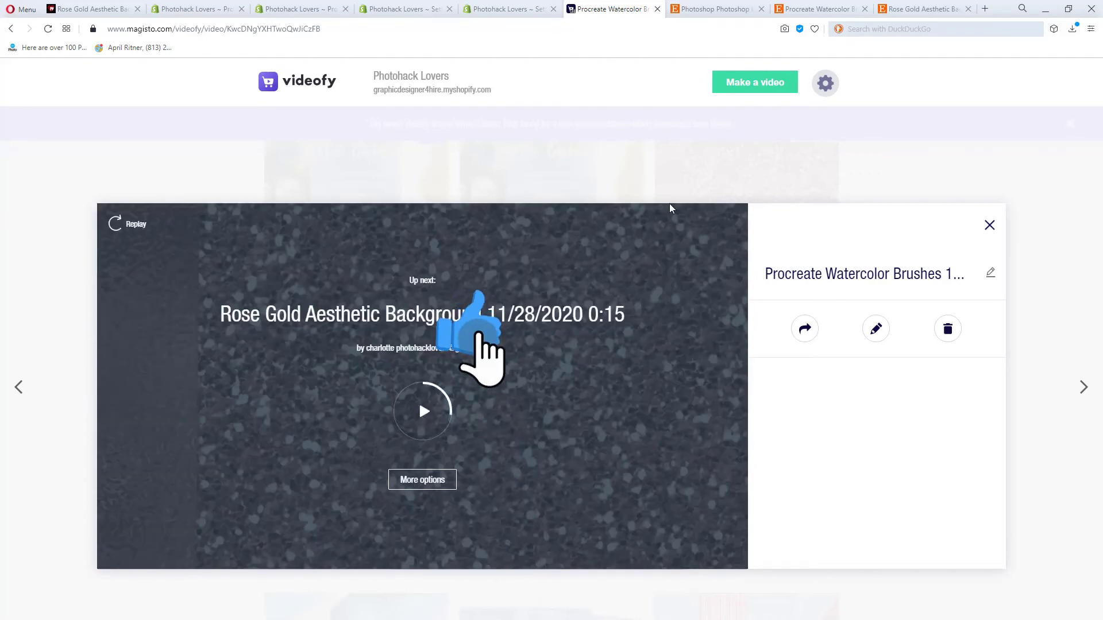
left_click(673, 190)
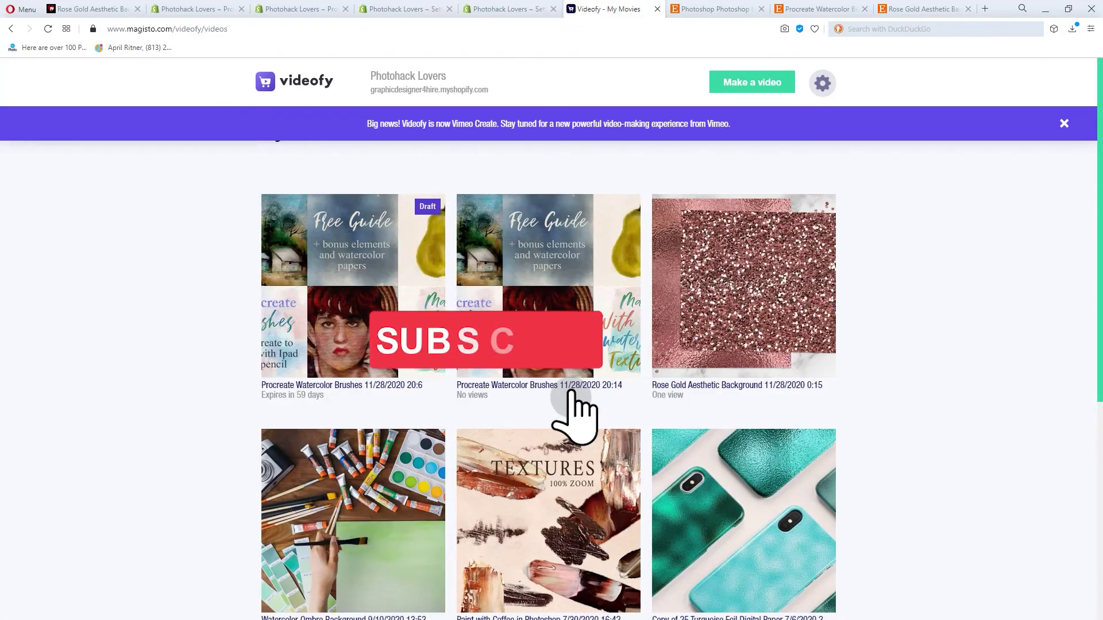
Step: Play the product video on the Procreate Watercolor Etsy listing, then return to Shopify's product editor
key("ctrl+Tab")
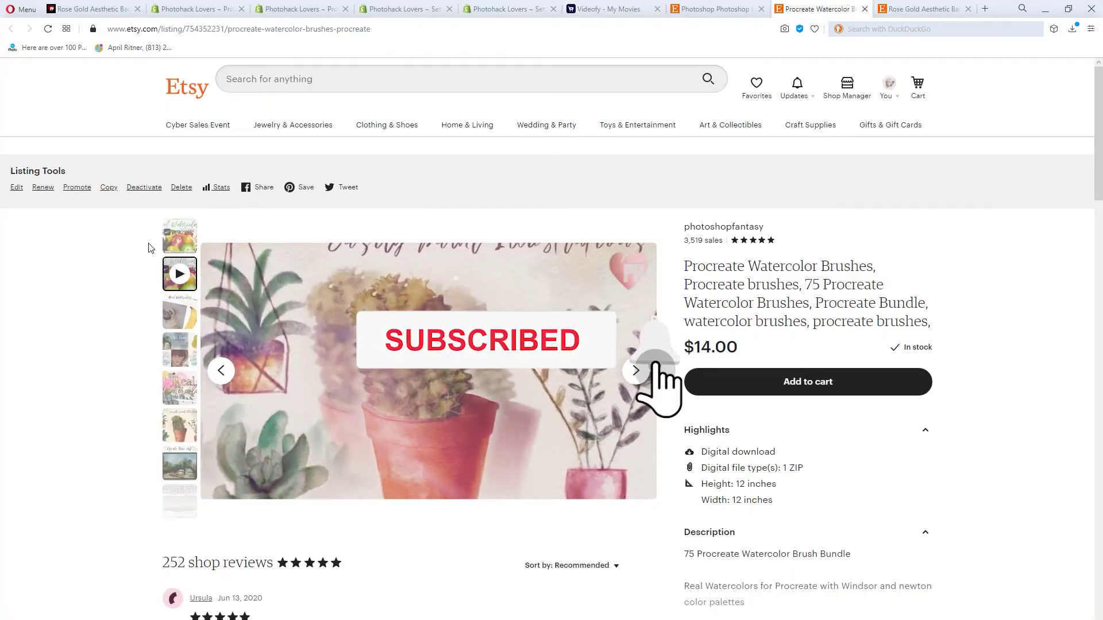
left_click(168, 248)
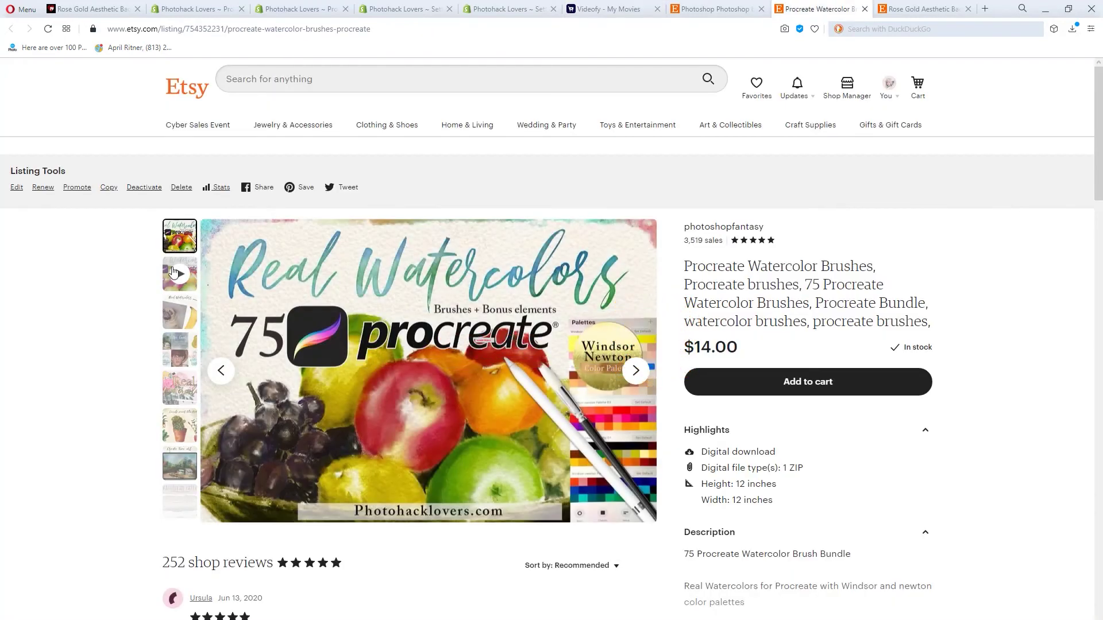
scroll(49, 331, "down", 2)
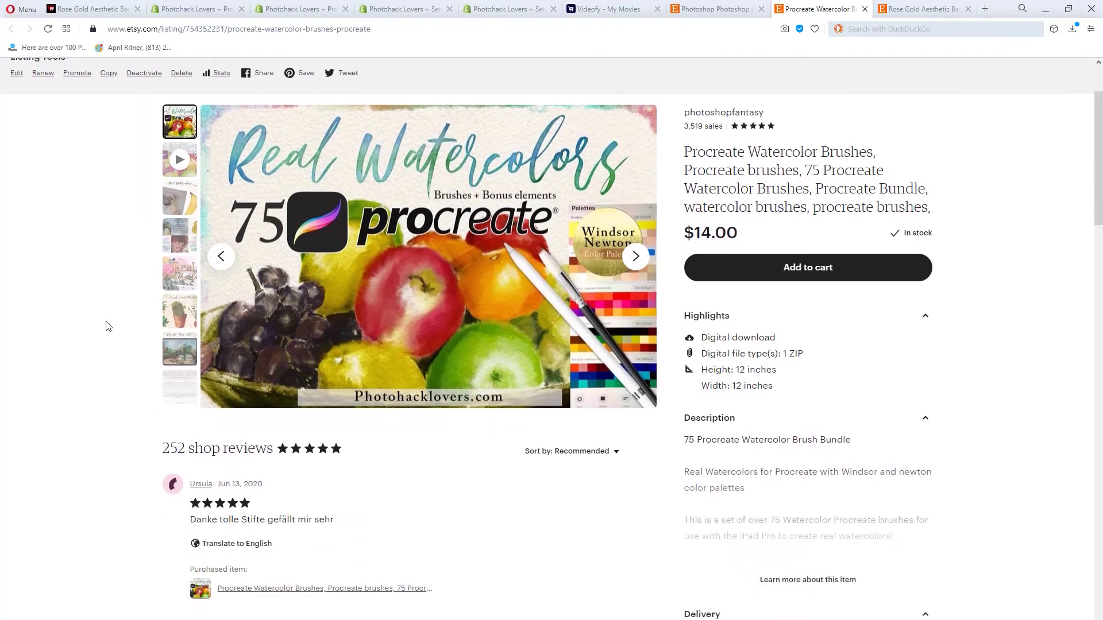
left_click(179, 159)
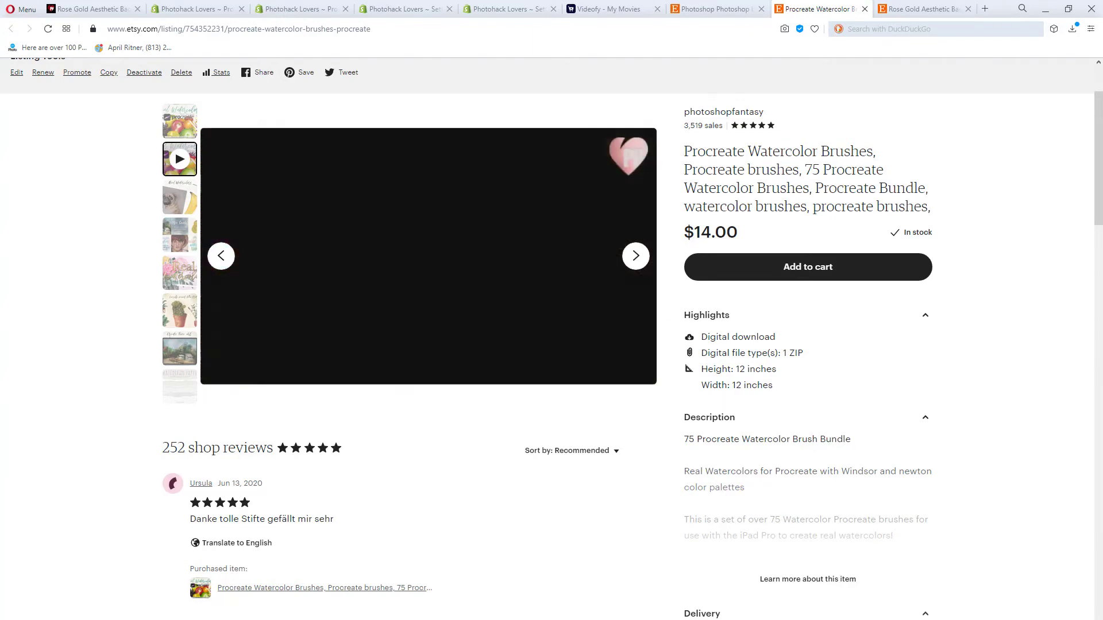
key("ctrl+Tab")
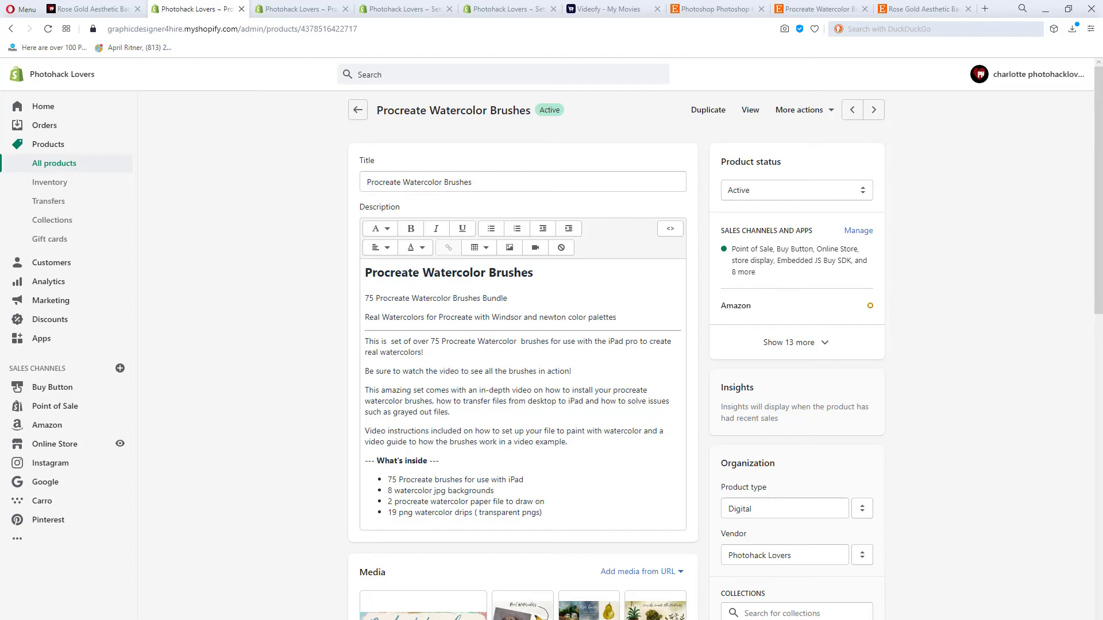
Step: Switch to the Photohack Lovers store's Settings tab in Shopify admin
key("ctrl+Tab")
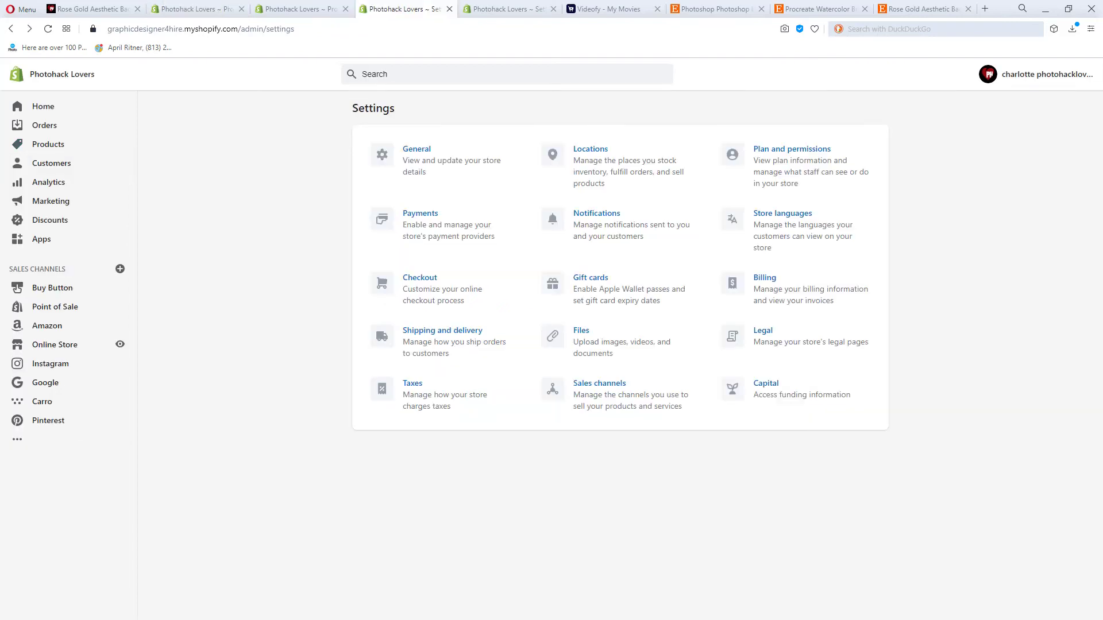
Step: Open Settings > Files, start an upload, and browse the Desktop items in the file picker
left_click(580, 338)
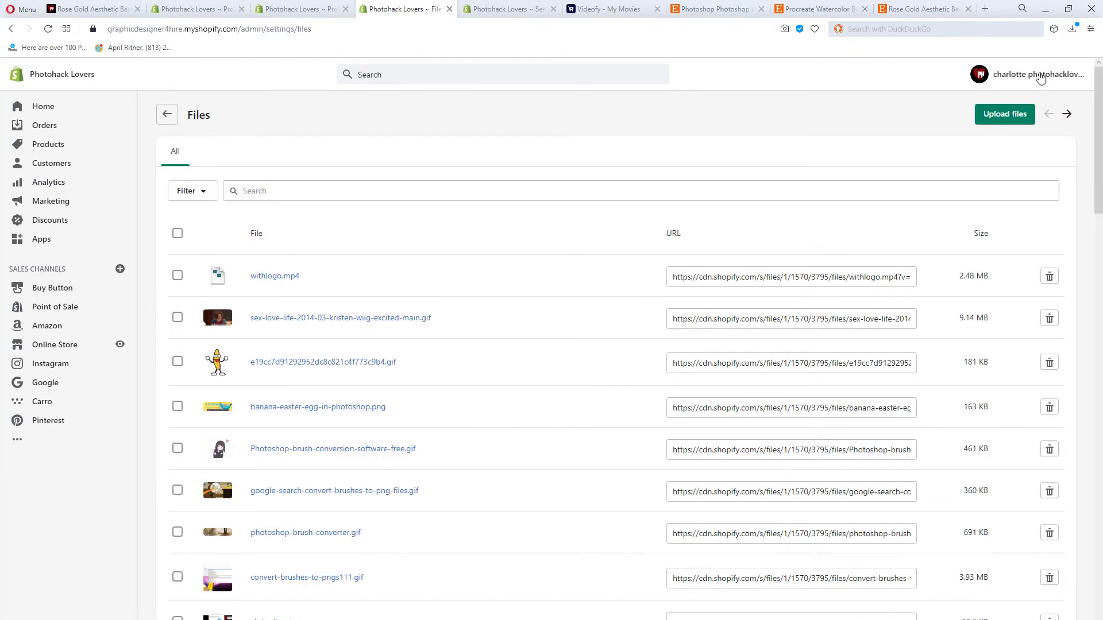
left_click(1004, 114)
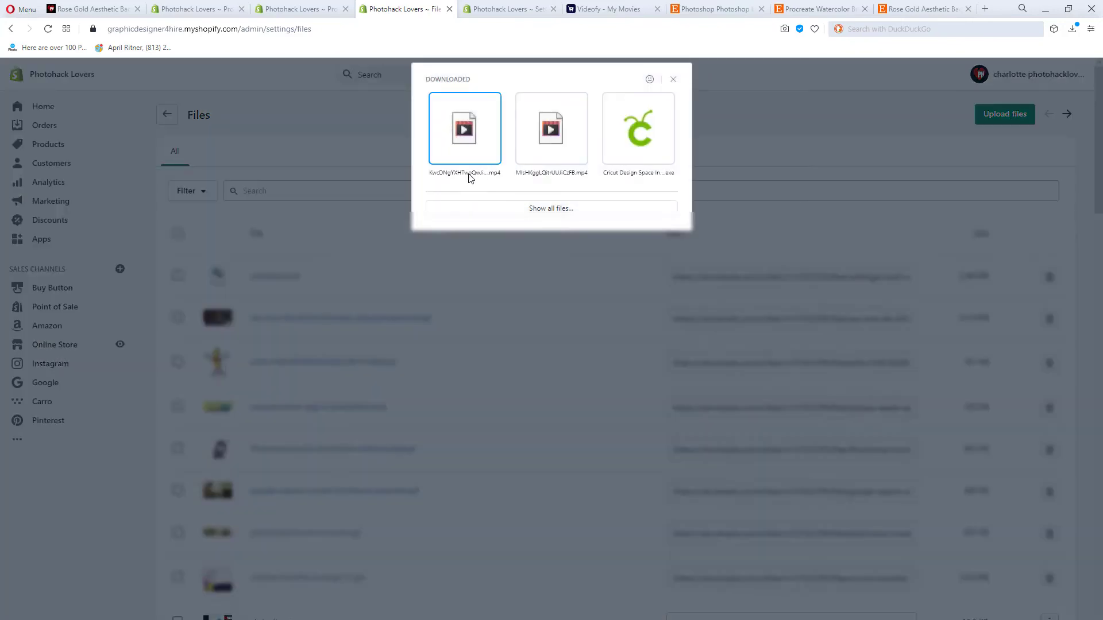
left_click(497, 208)
scroll(496, 205, "down", 10)
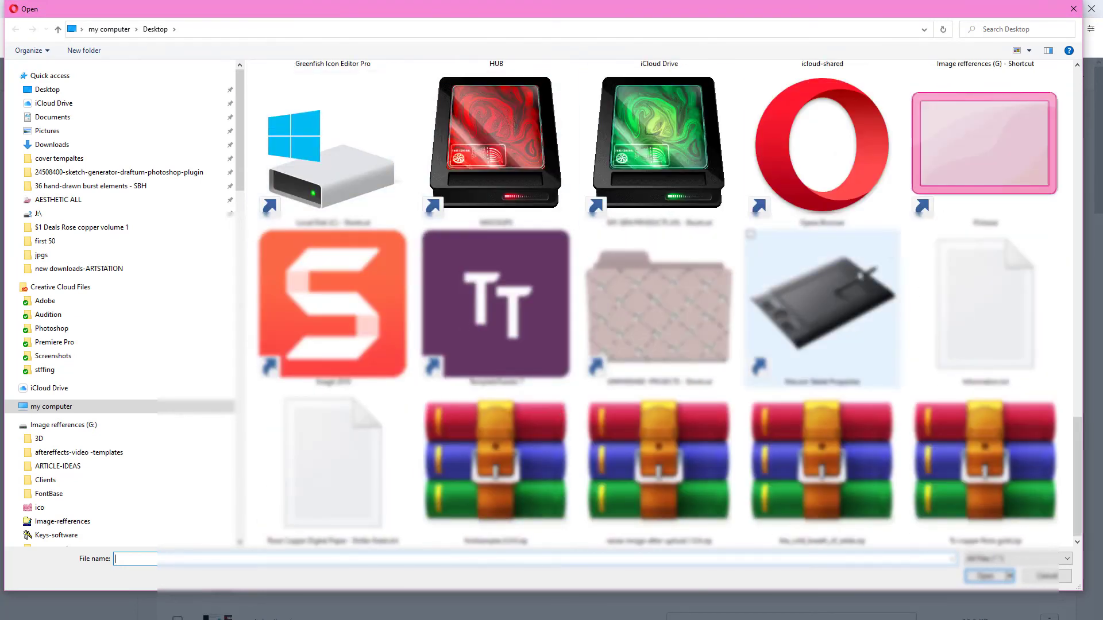
left_click(914, 237)
right_click(914, 233)
right_click(879, 214)
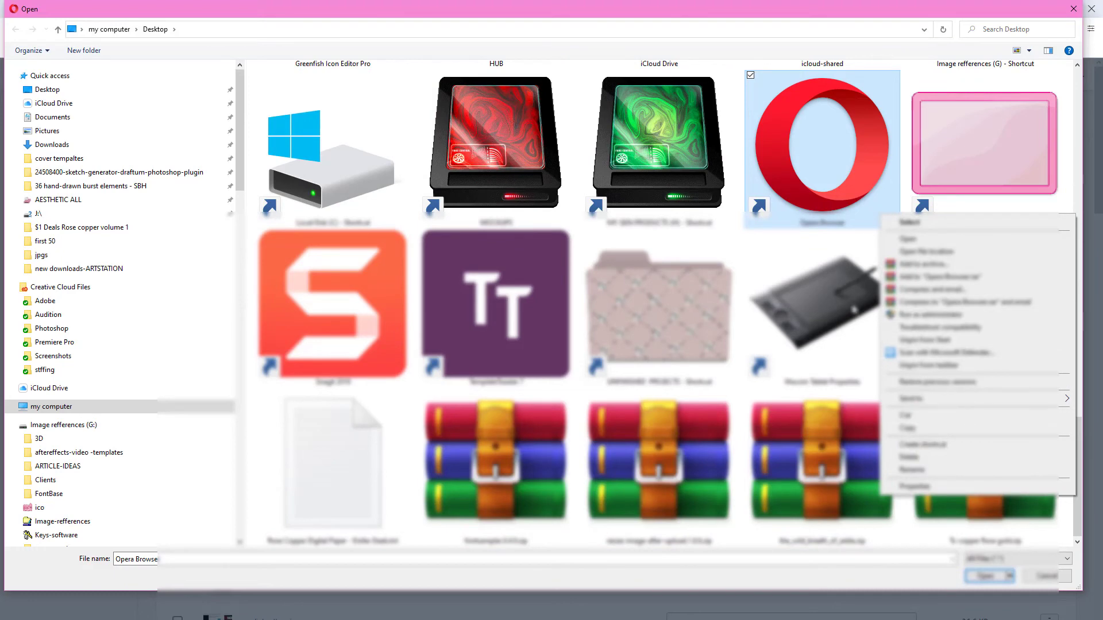
right_click(848, 359)
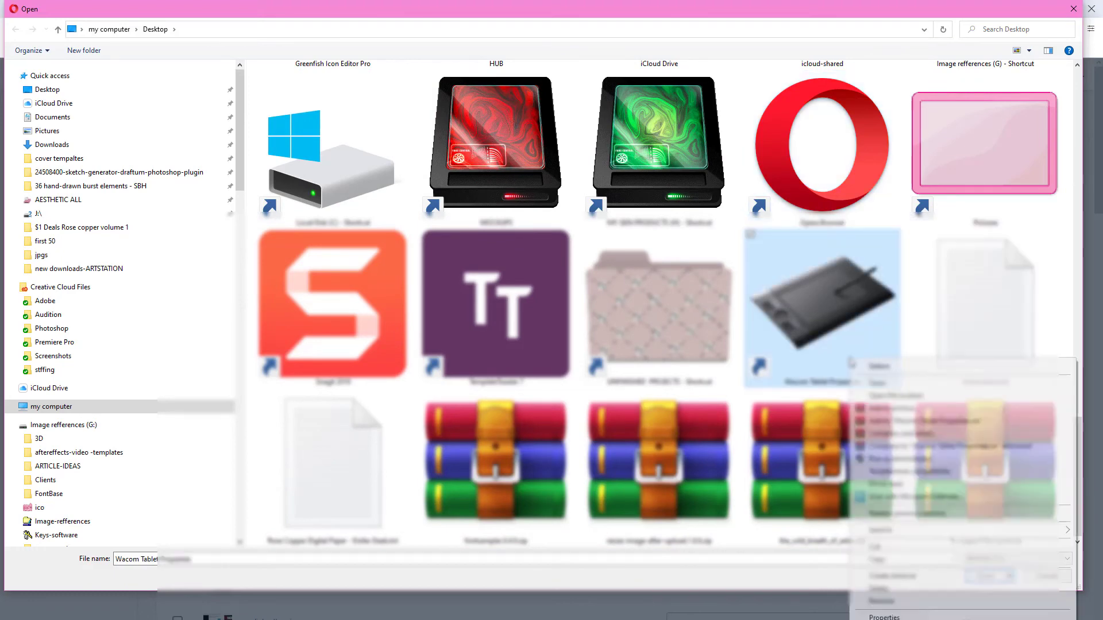
right_click(918, 346)
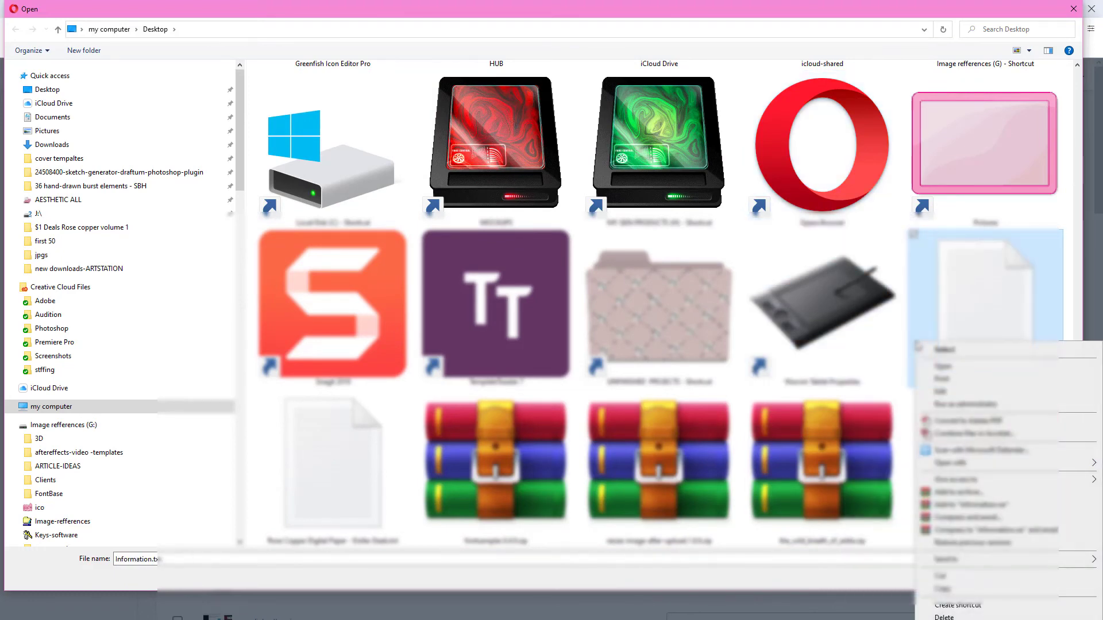
Step: Re-sort the Desktop, upload the Procreate watercolor video, and select its new file URL
scroll(887, 69, "up", 2)
right_click(888, 71)
mouse_move(916, 89)
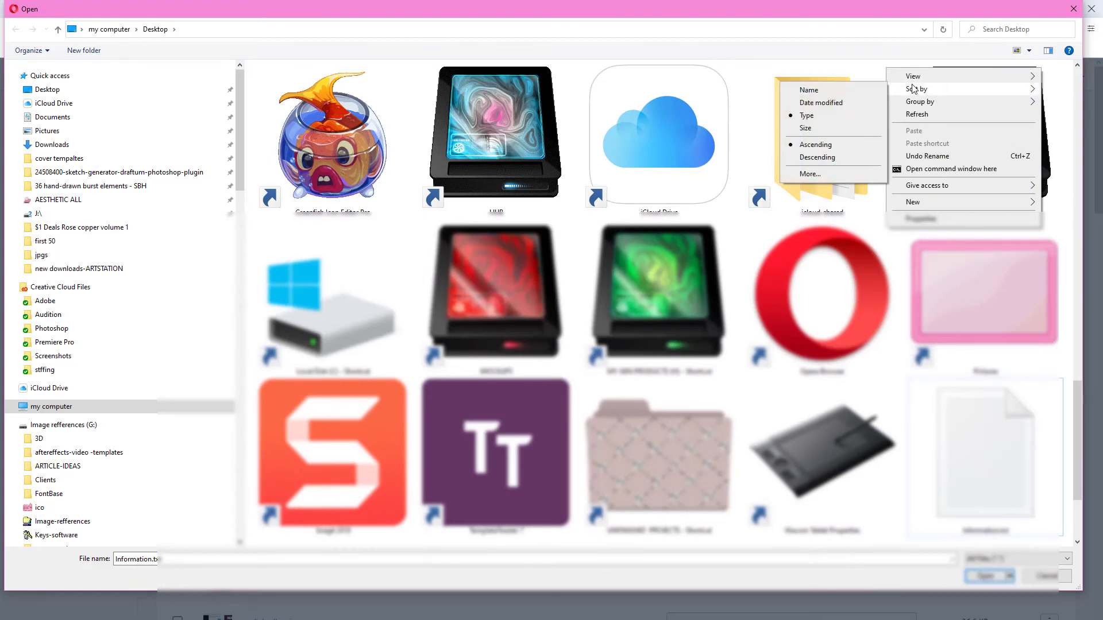
left_click(793, 127)
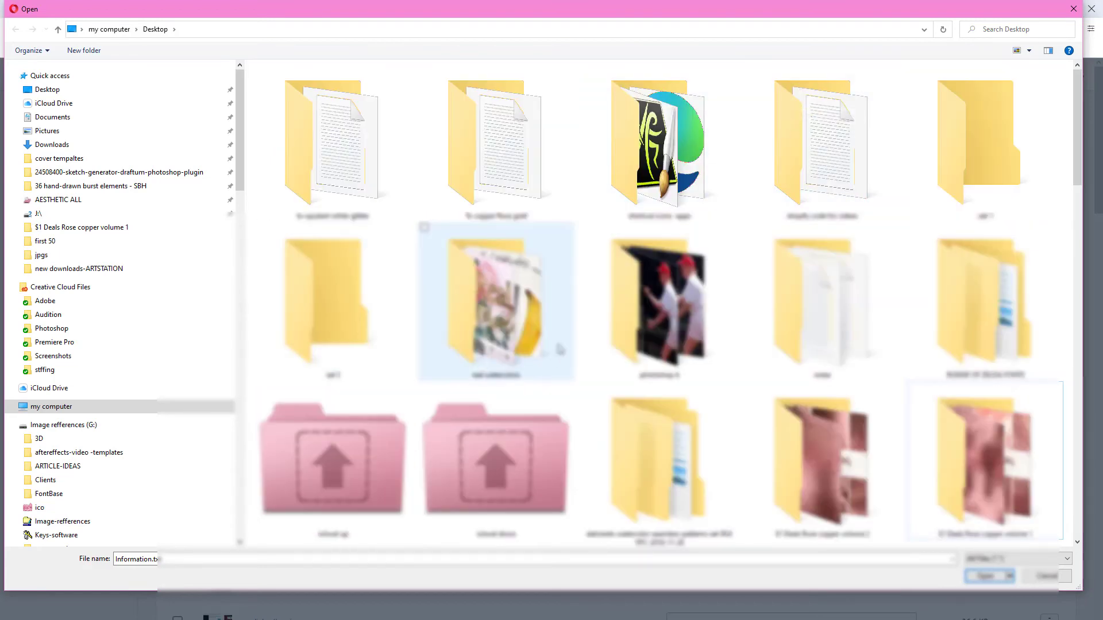
scroll(561, 346, "down", 10)
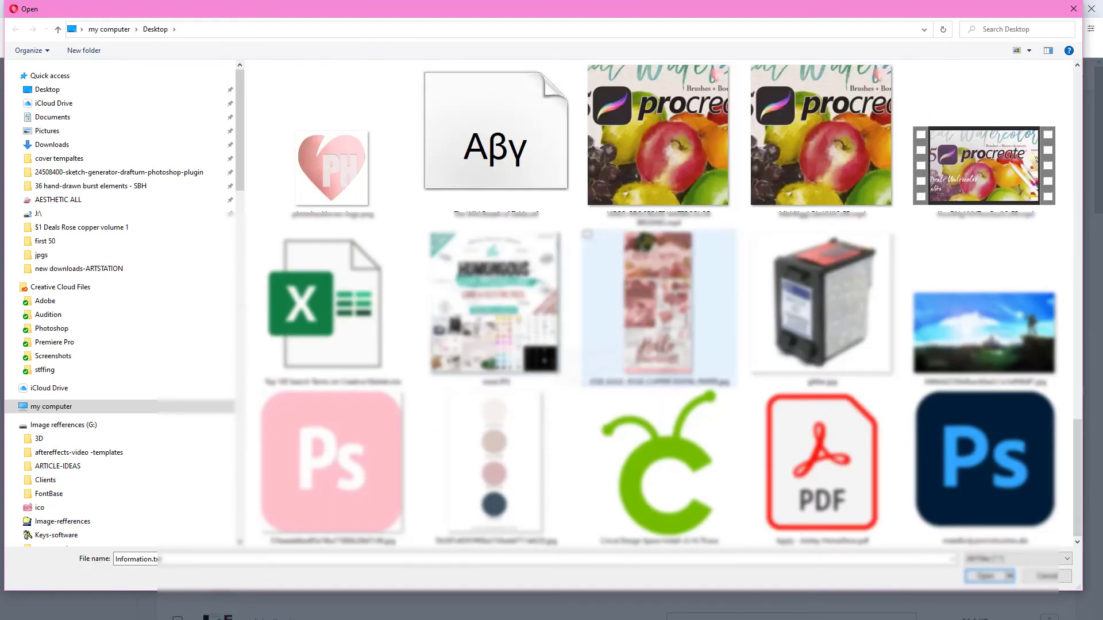
left_click(659, 176)
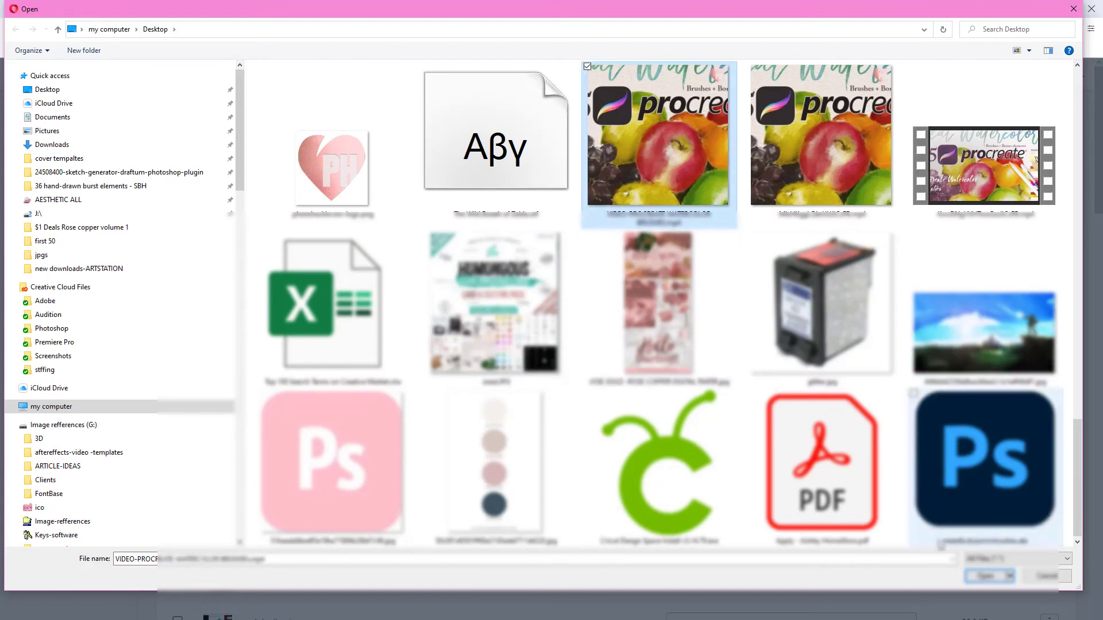
left_click(989, 576)
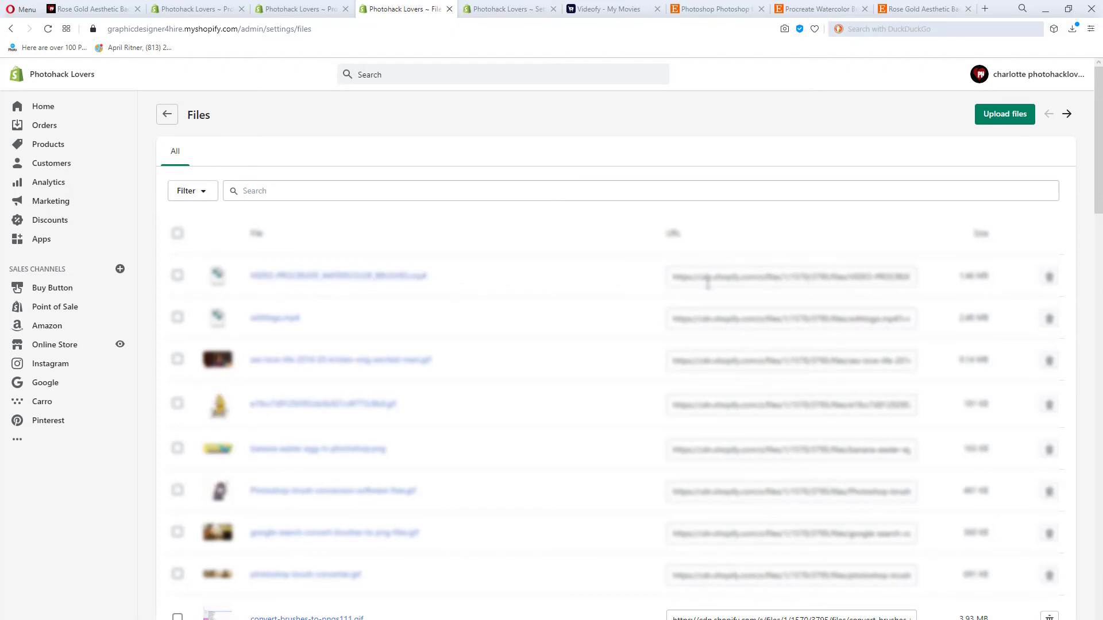
left_click(702, 279)
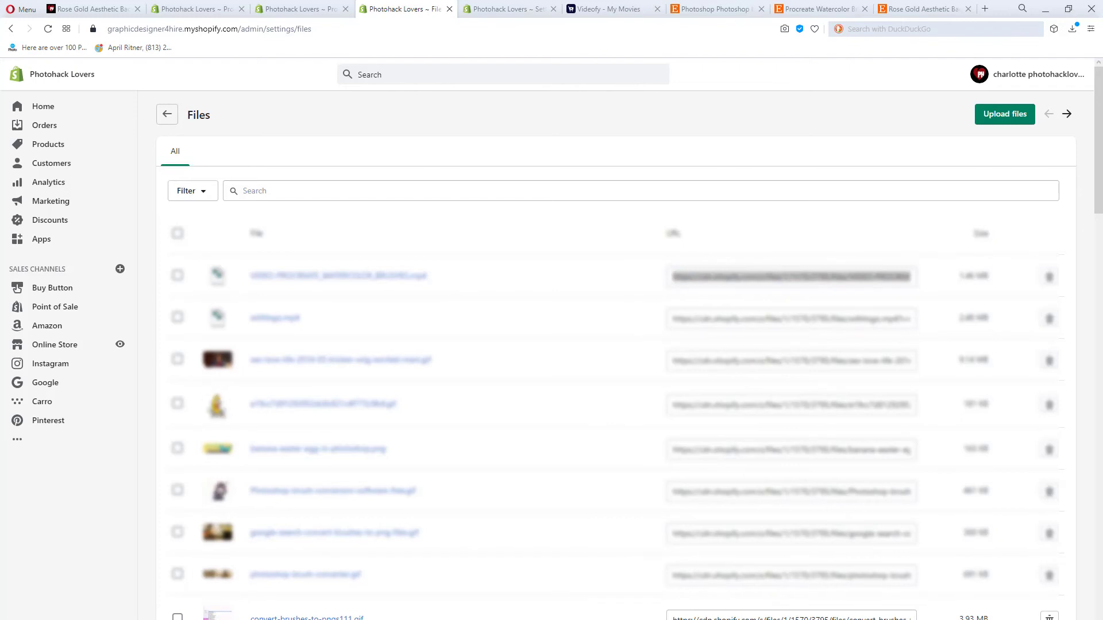
Step: Launch Notepad via 'note' search and paste the VIDEO-PROCREATE_WATERCOLOR_BRUSHES.mp4 URL into a new note
key("super")
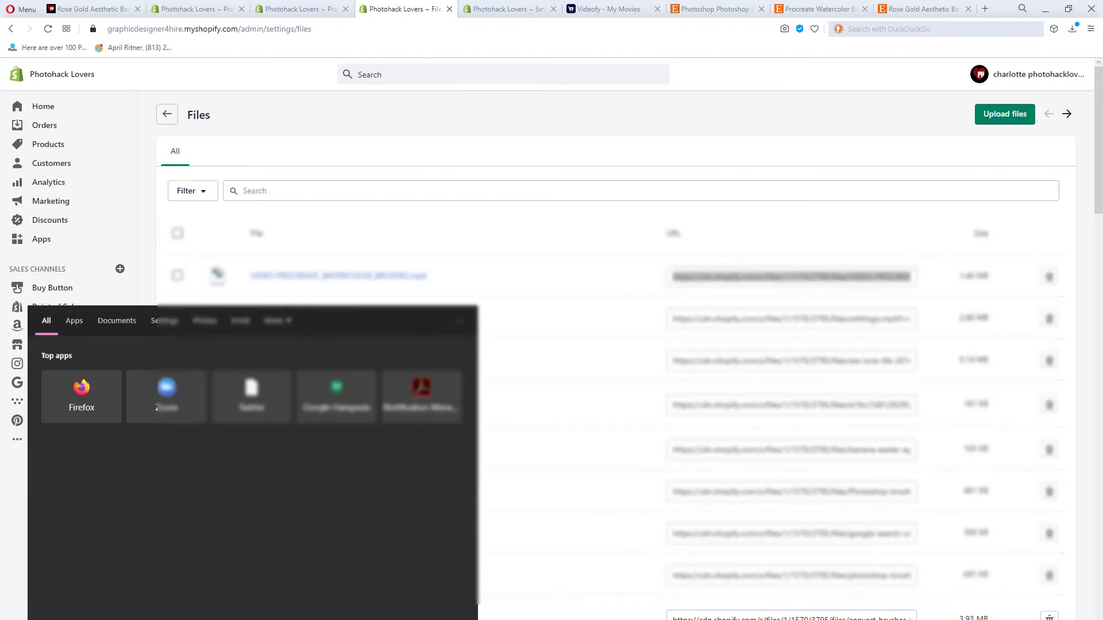
type("note")
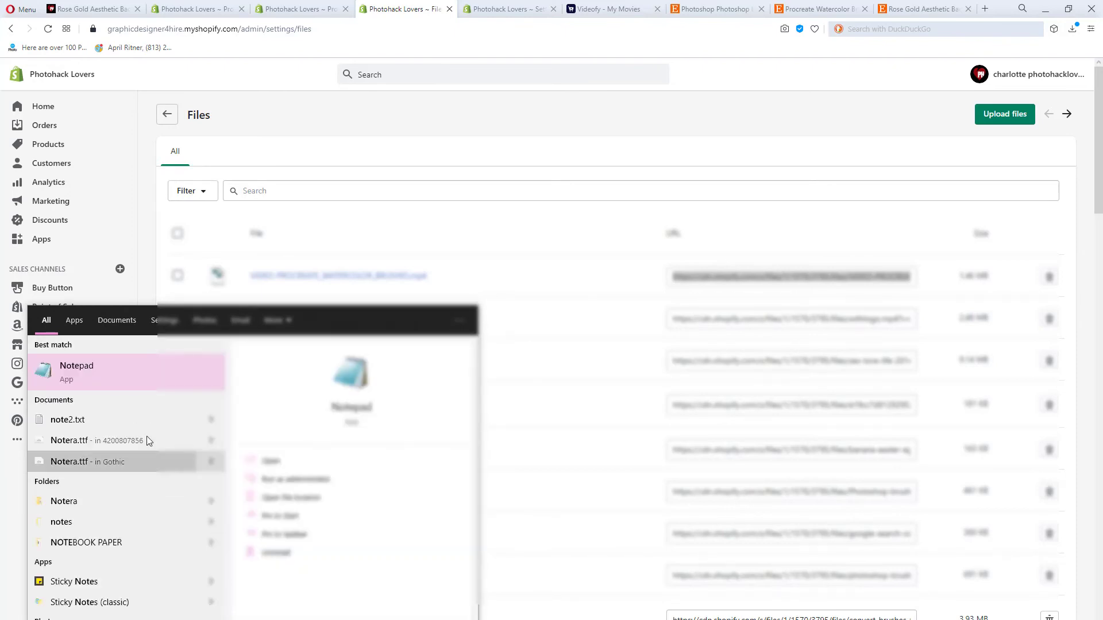
left_click(120, 381)
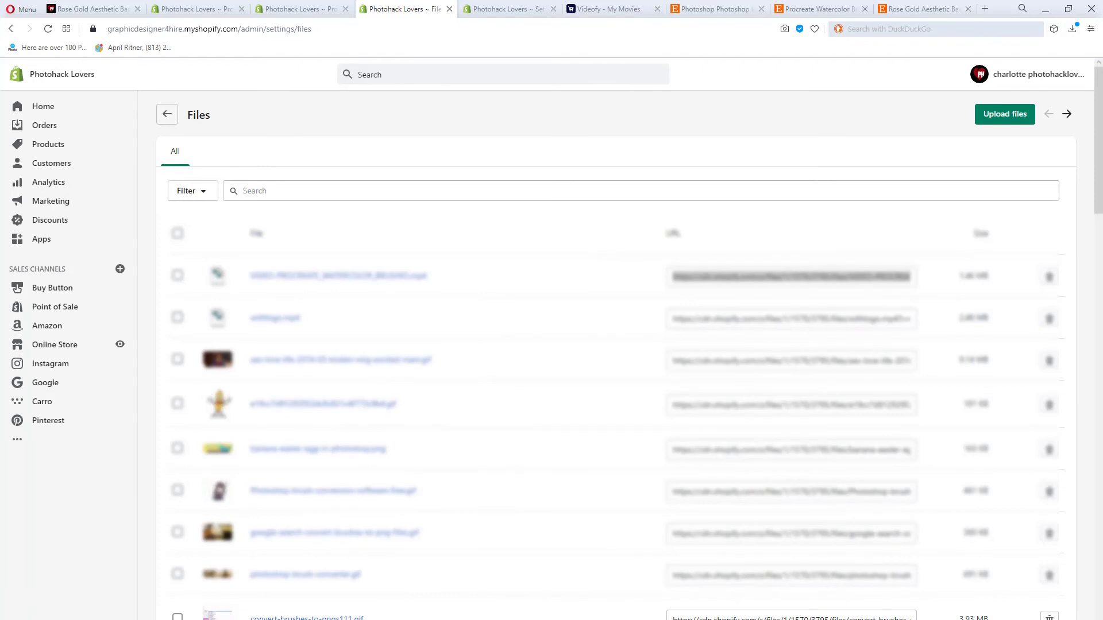
right_click(736, 133)
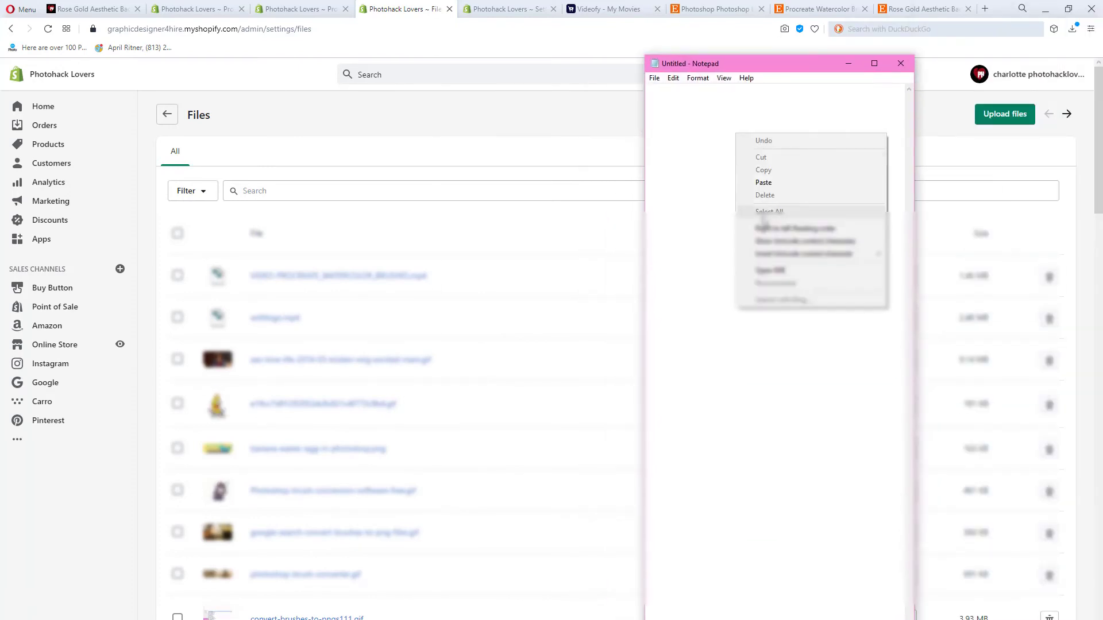
left_click(764, 186)
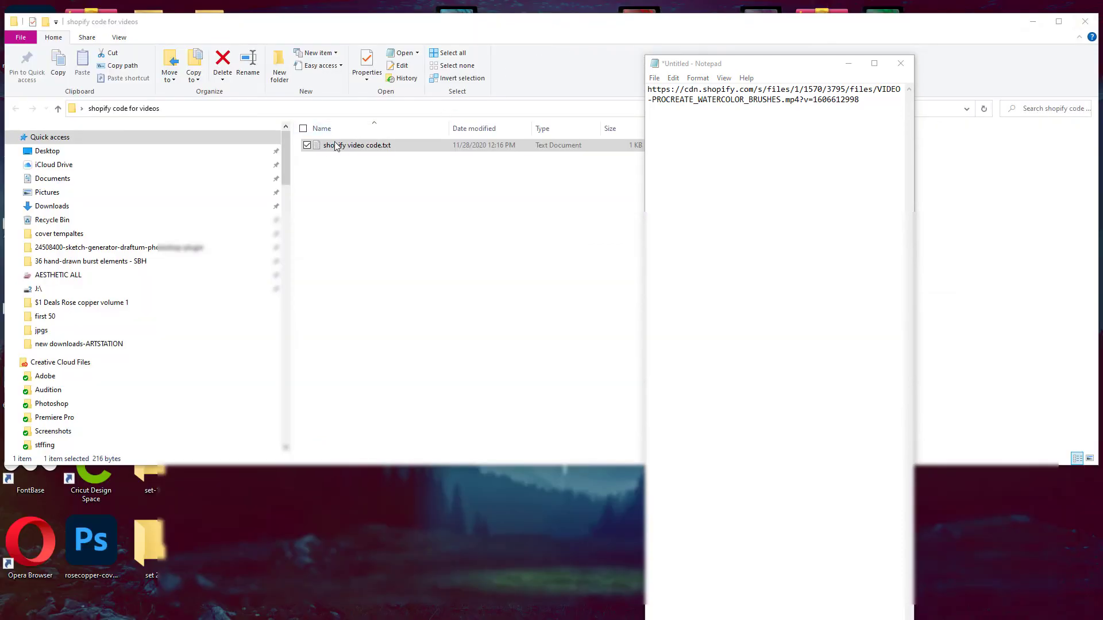
Step: Paste the HTML video embed code below the URL, then copy the new video URL
left_click(873, 111)
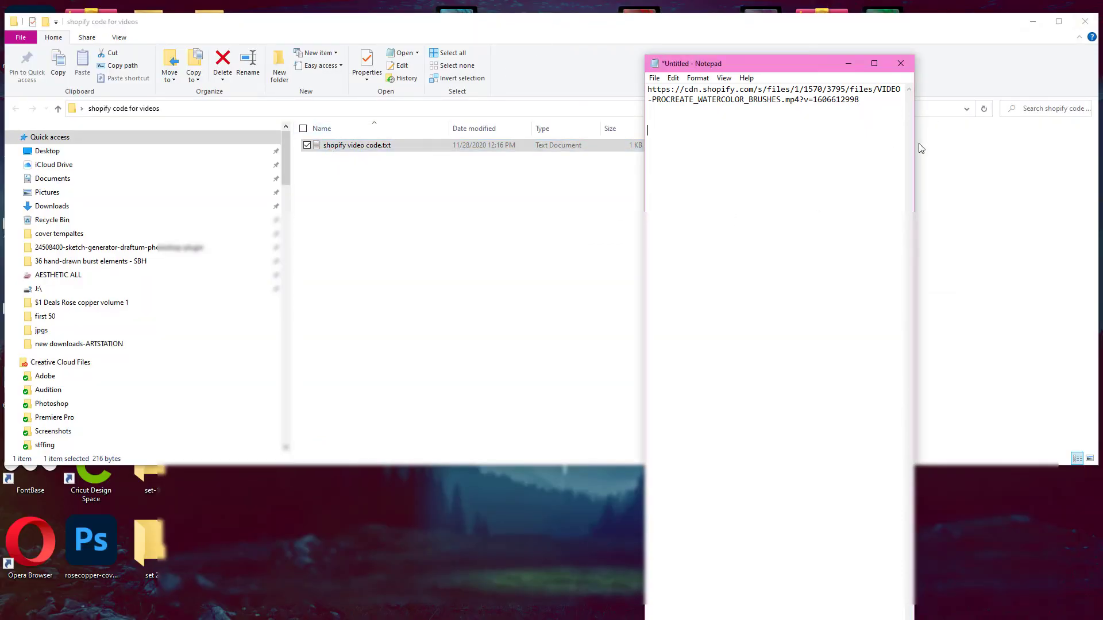
key("ctrl+v")
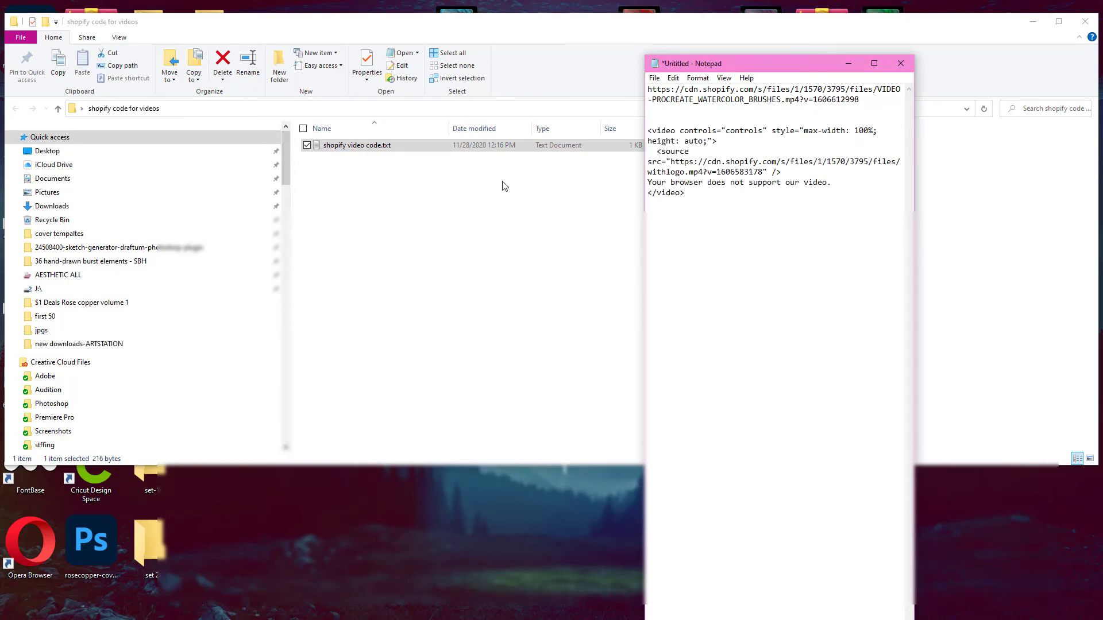
left_click_drag(862, 101, 619, 74)
key("ctrl+c")
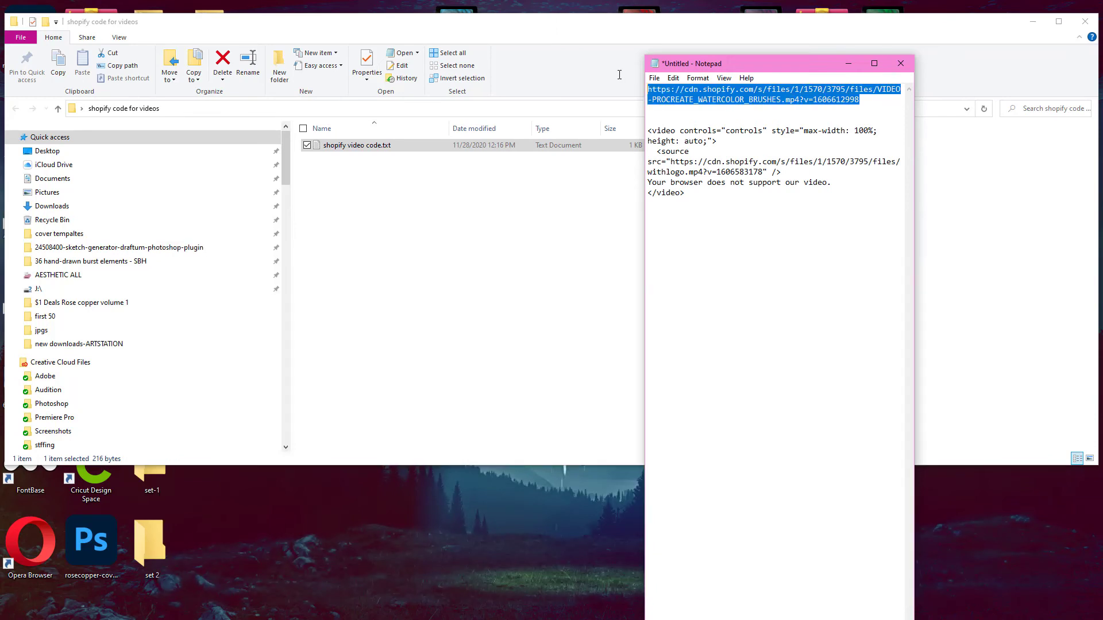
right_click(708, 90)
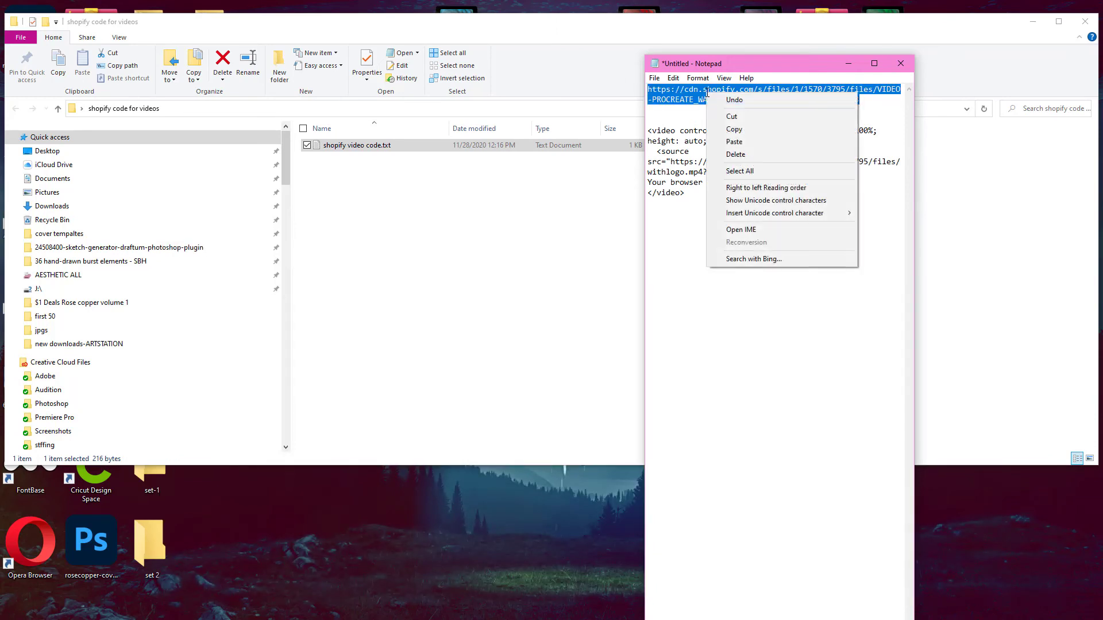
left_click(734, 130)
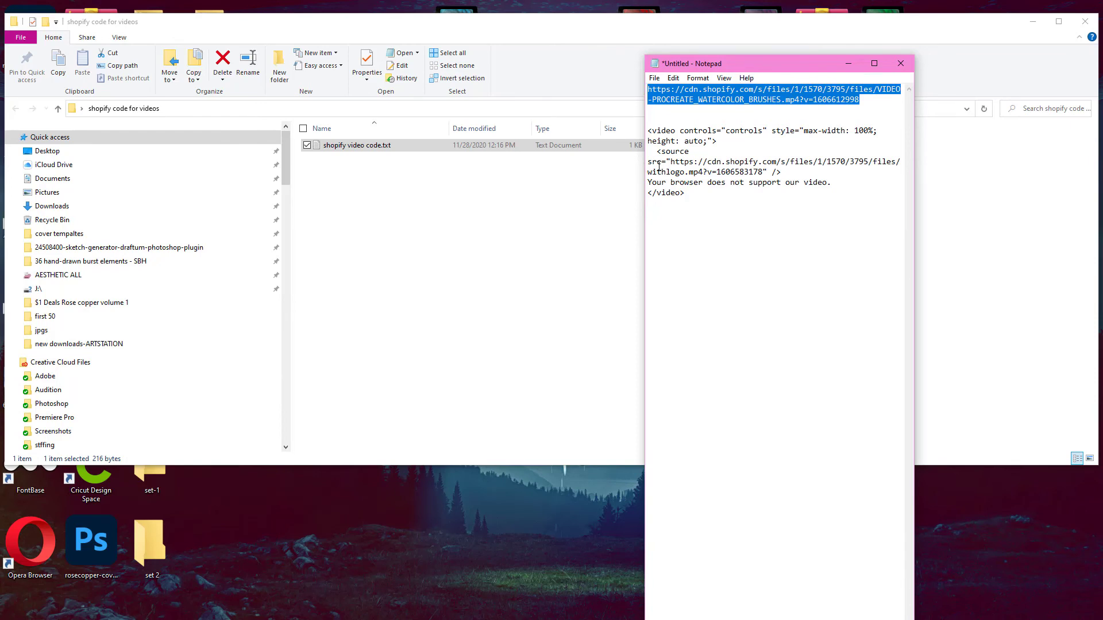
Step: Replace the old source link with the brushes video URL and copy the whole <video> block
left_click(706, 169)
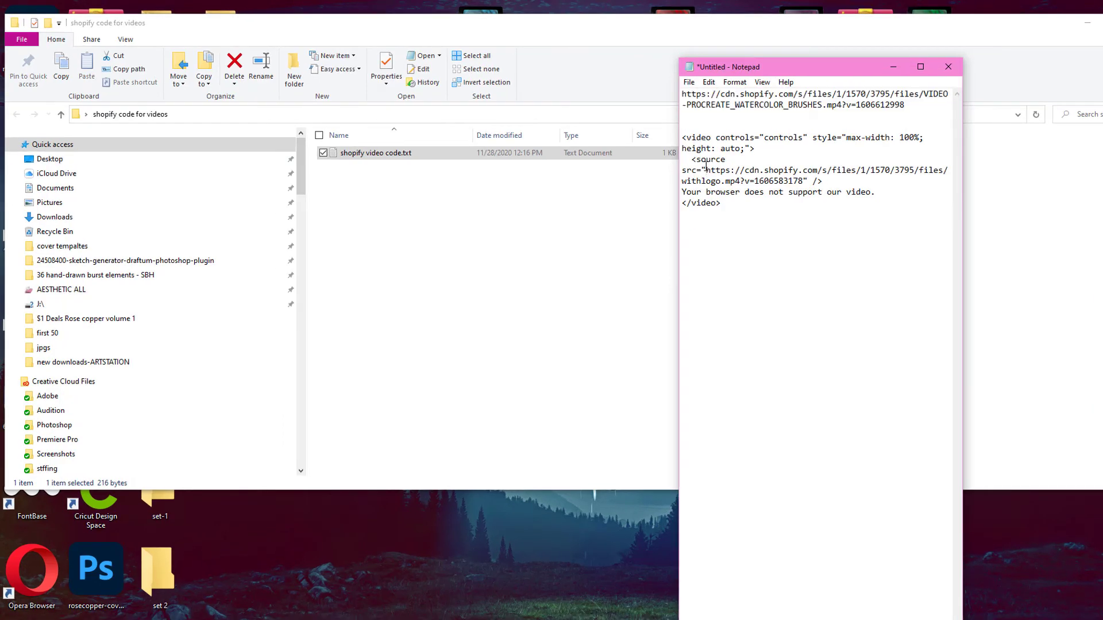
left_click_drag(706, 169, 805, 182)
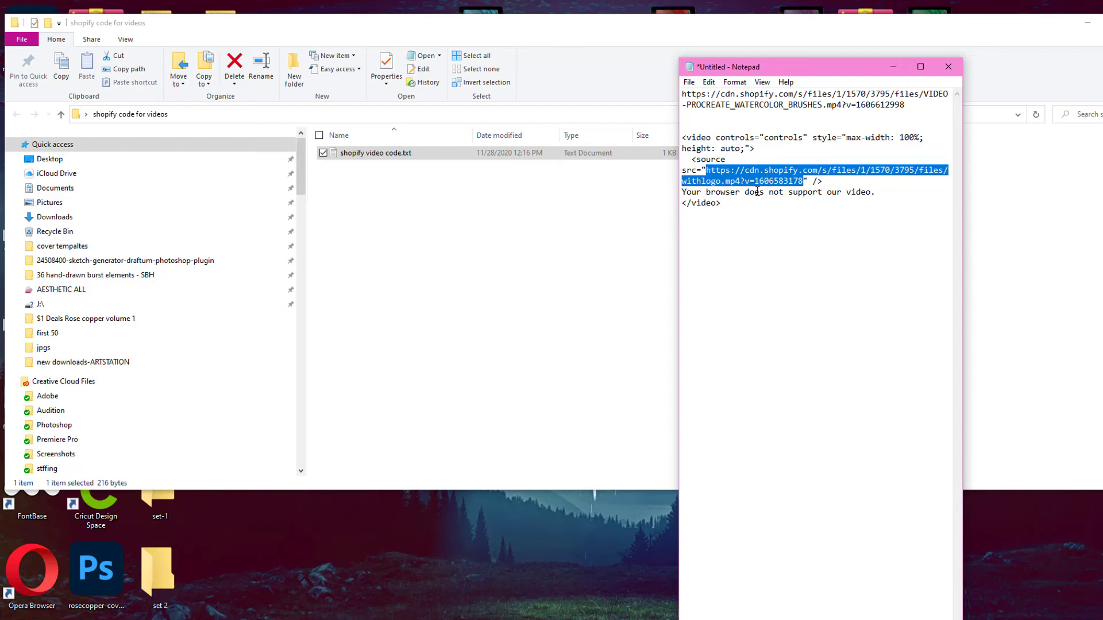
key("ctrl+v")
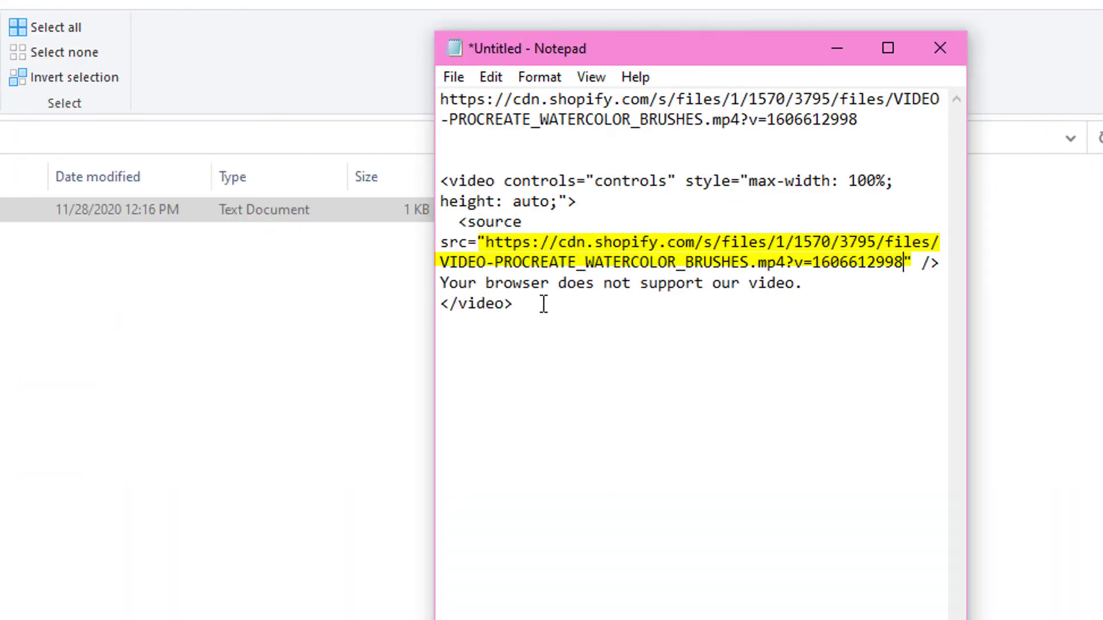
left_click_drag(730, 204, 673, 137)
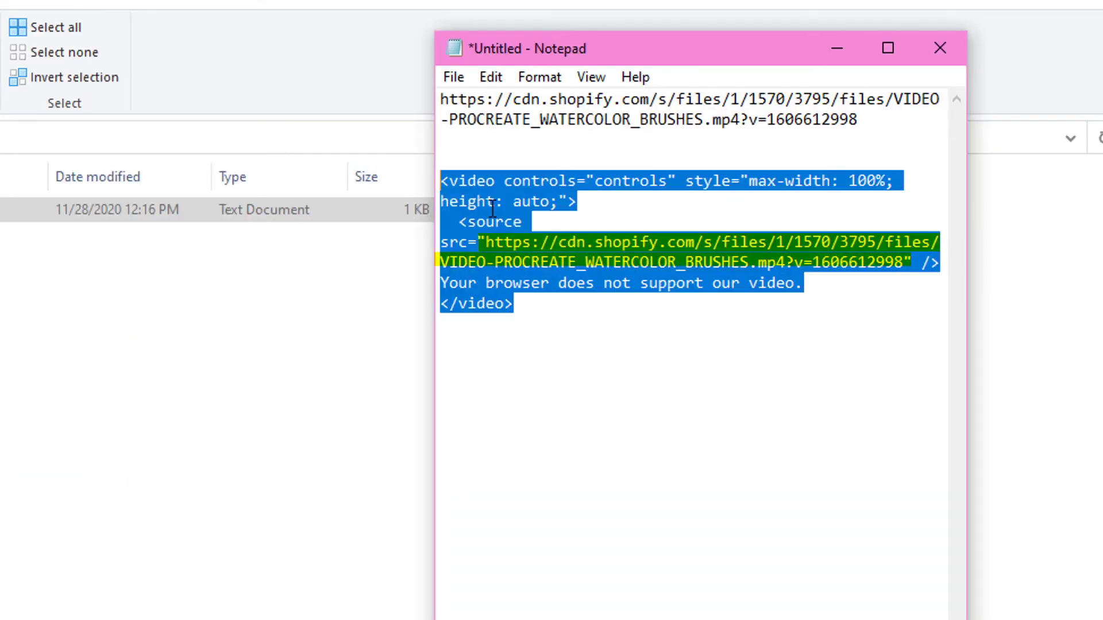
right_click(508, 209)
left_click(555, 282)
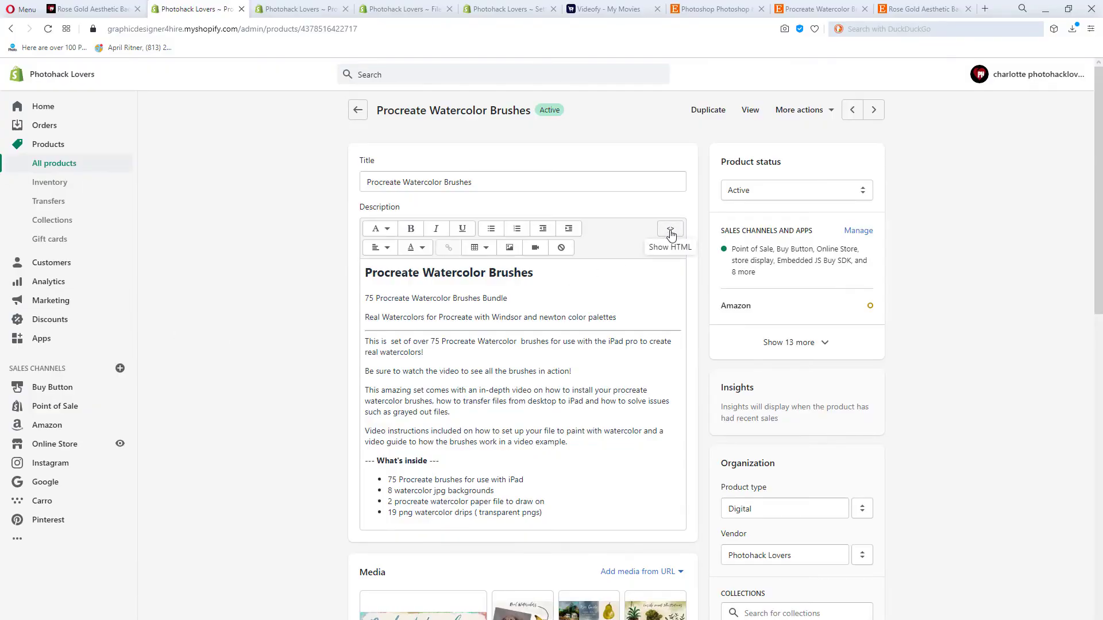
Step: In the description's HTML, paste the video code on a new line after </ul>, then save
left_click(670, 230)
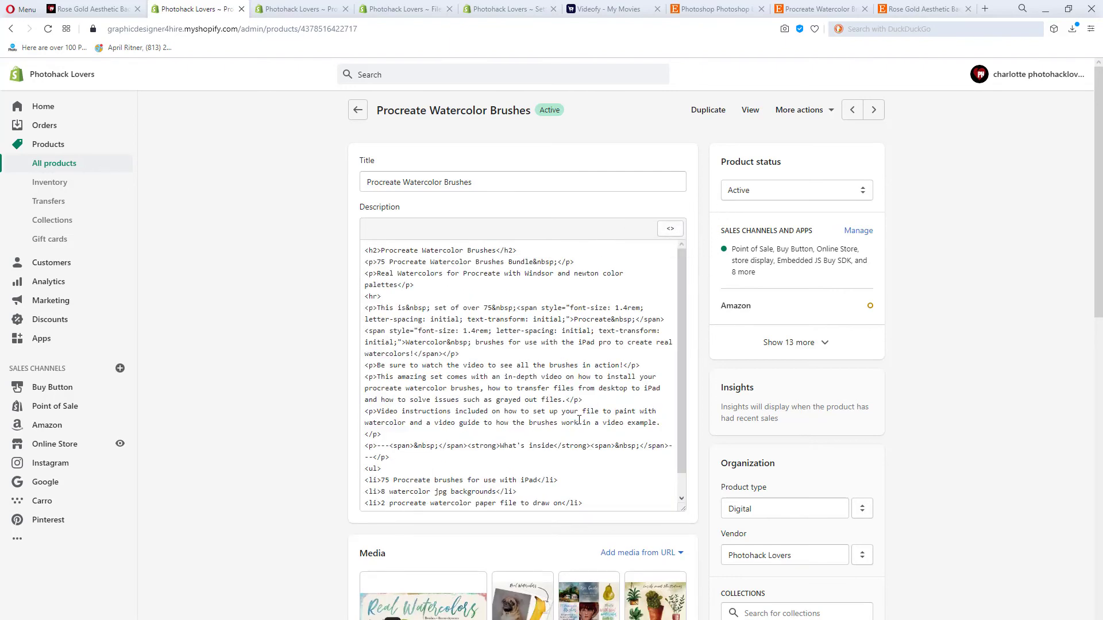
scroll(487, 466, "down", 1)
left_click(387, 504)
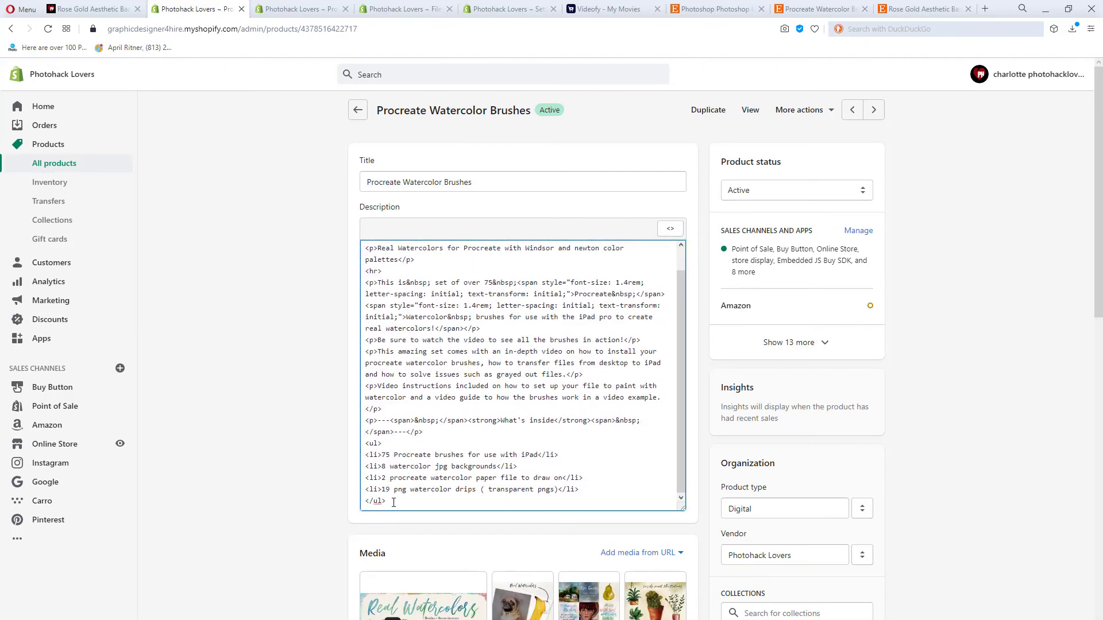
key("Return")
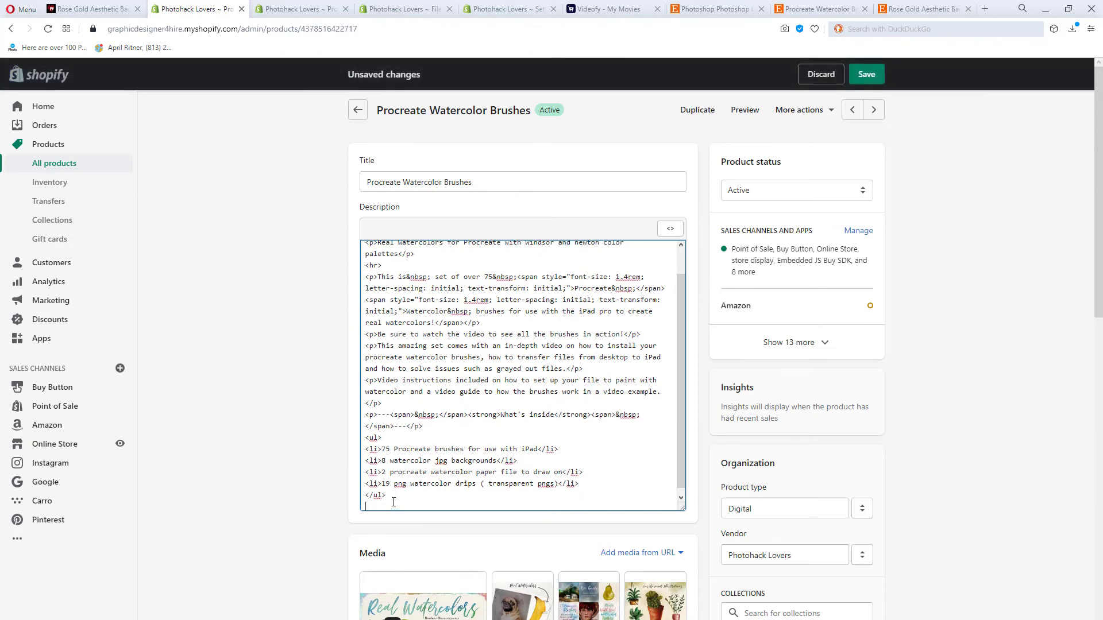
key("ctrl+v")
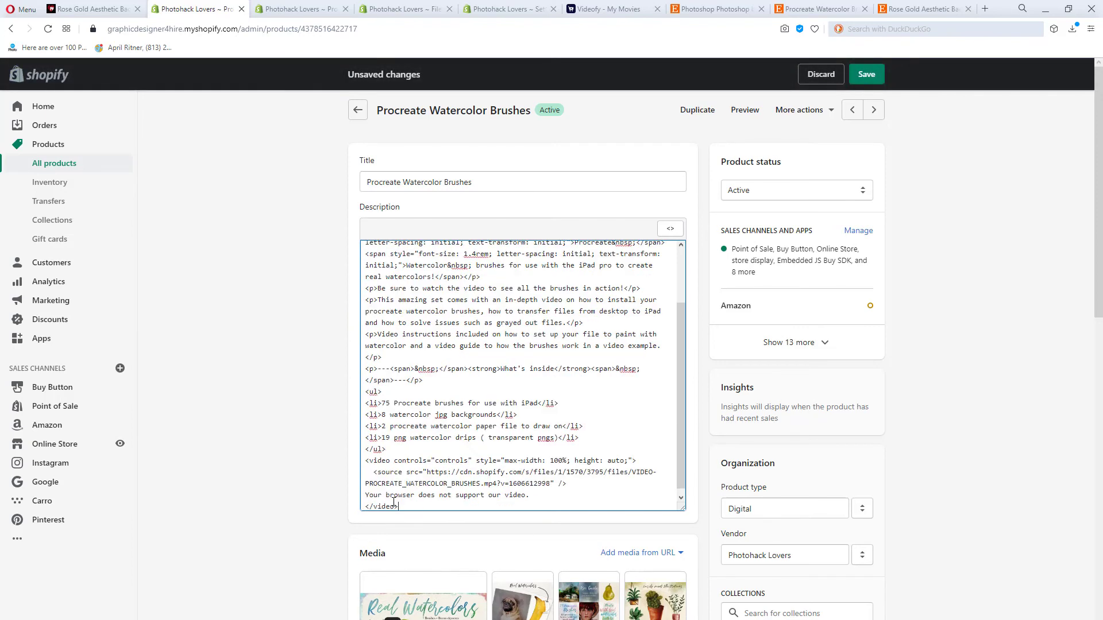
left_click(669, 228)
scroll(441, 420, "down", 5)
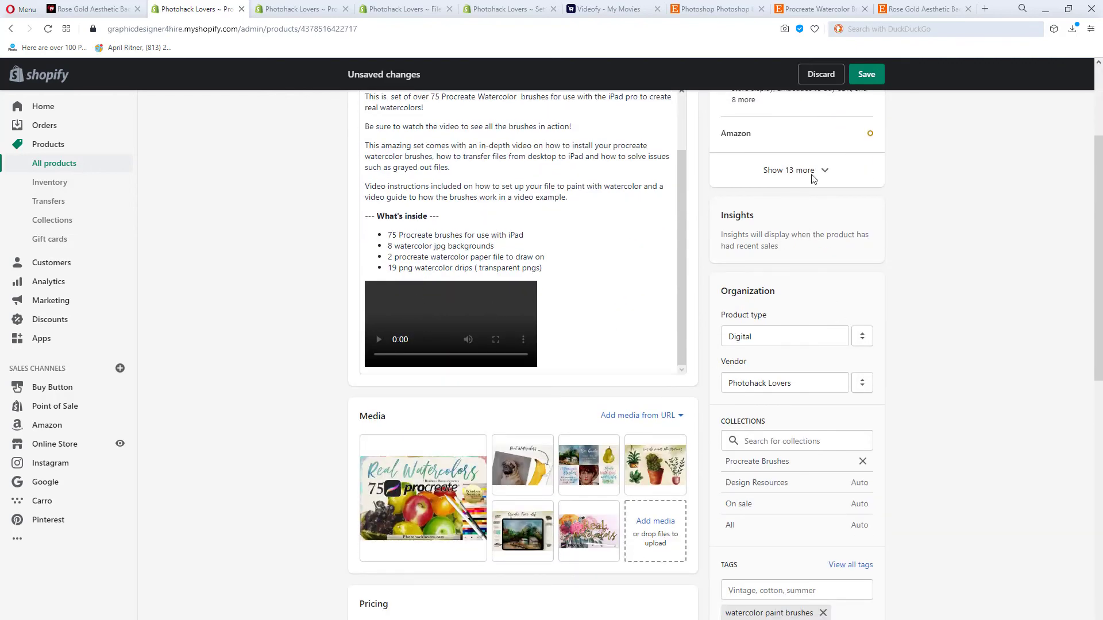
left_click(866, 74)
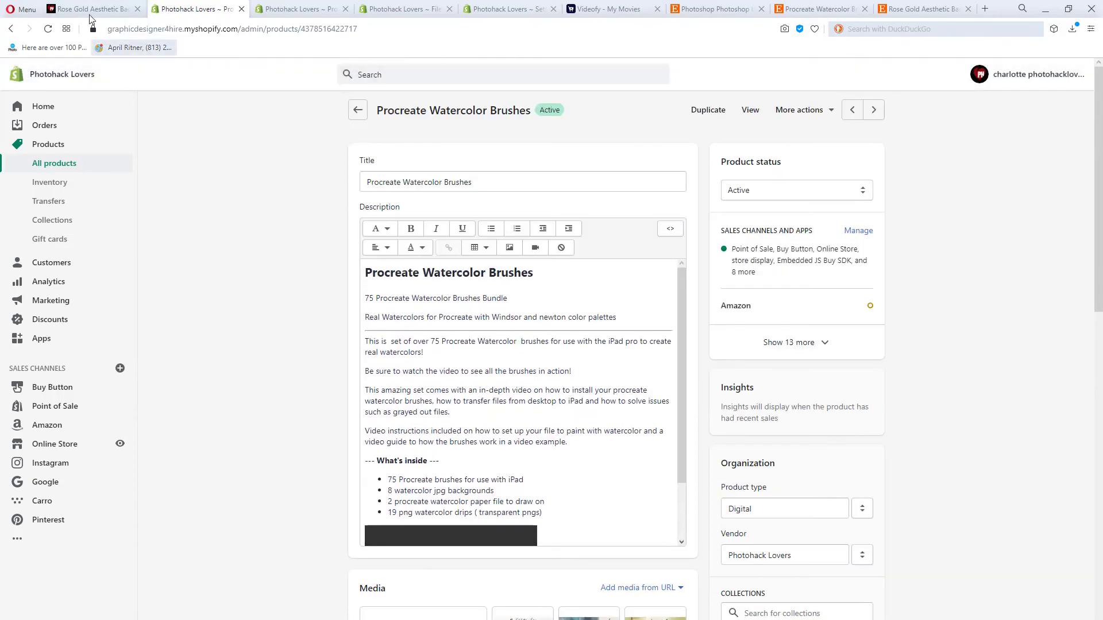
Step: Search the storefront for 'procrea', open Procreate Watercolor Brushes, and play the embedded video to 0:10
left_click(88, 12)
left_click(803, 104)
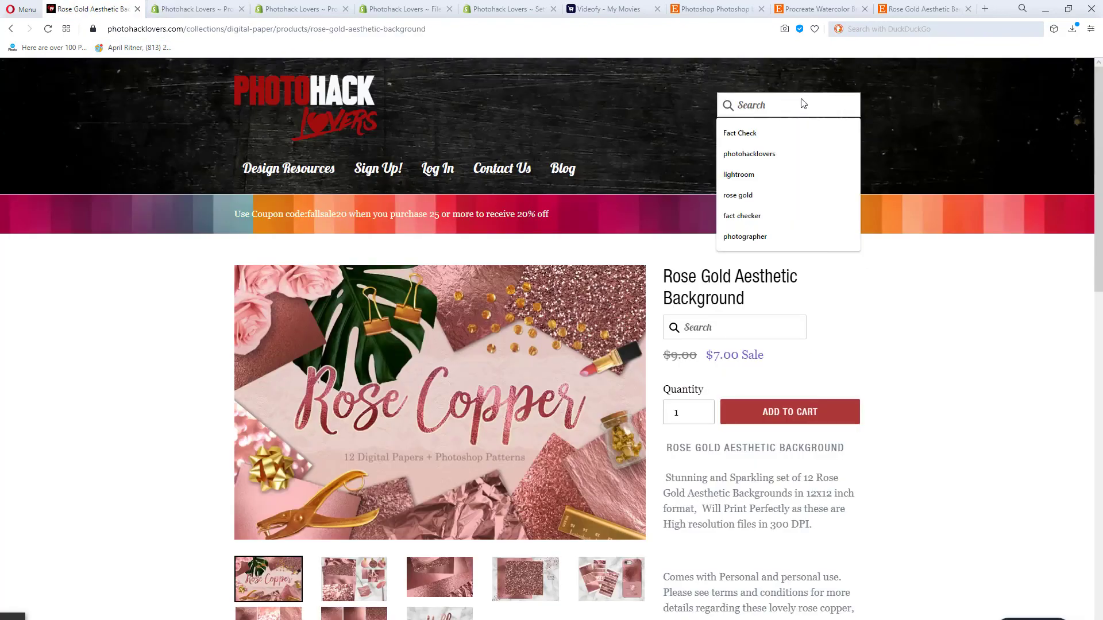
type("procreate")
key("Return")
left_click(359, 425)
scroll(553, 351, "down", 15)
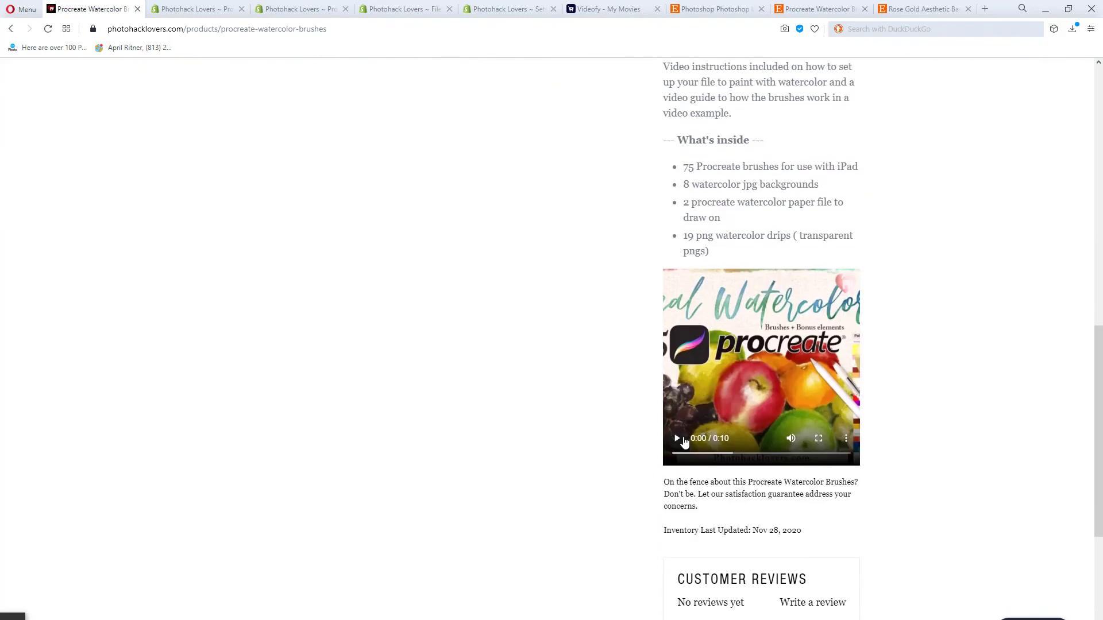
left_click(677, 439)
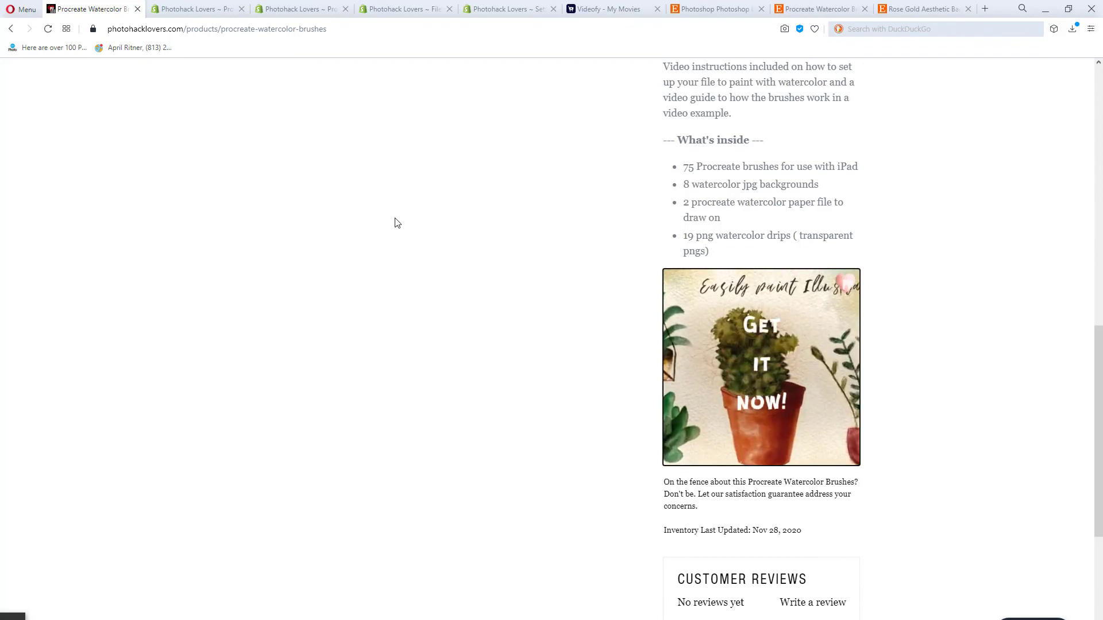
scroll(761, 339, "up", 2)
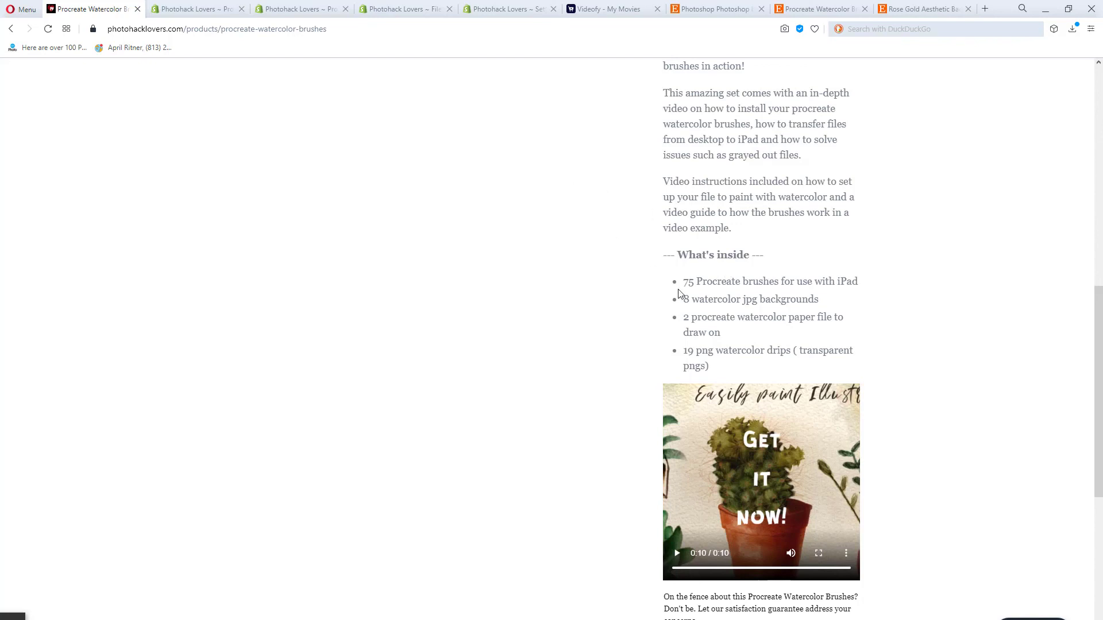
scroll(682, 247, "up", 3)
scroll(683, 247, "up", 5)
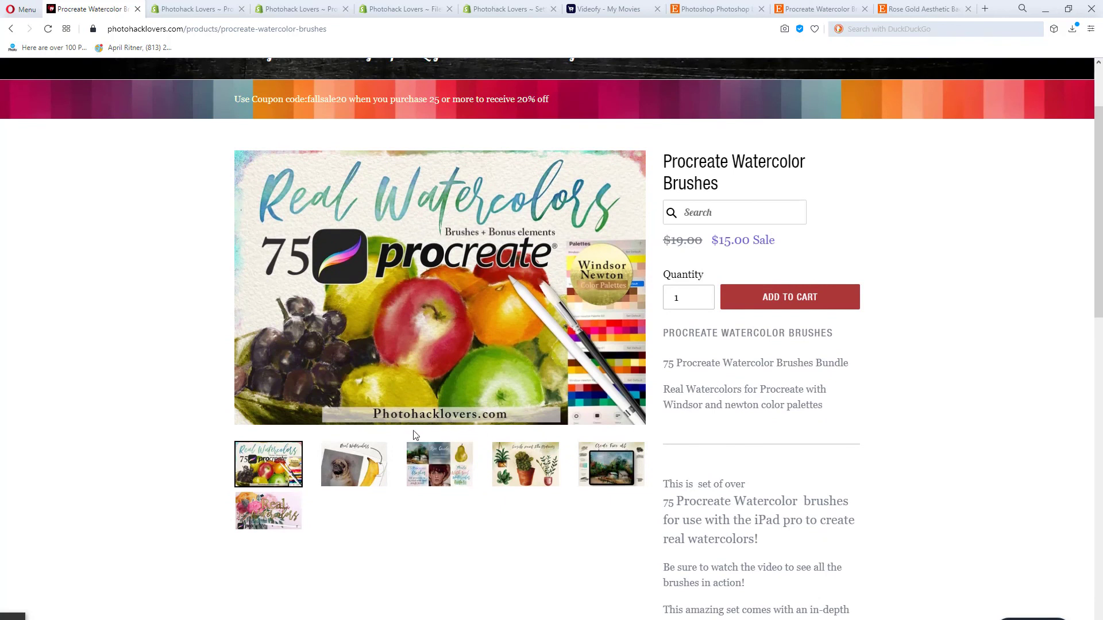
scroll(503, 480, "up", 2)
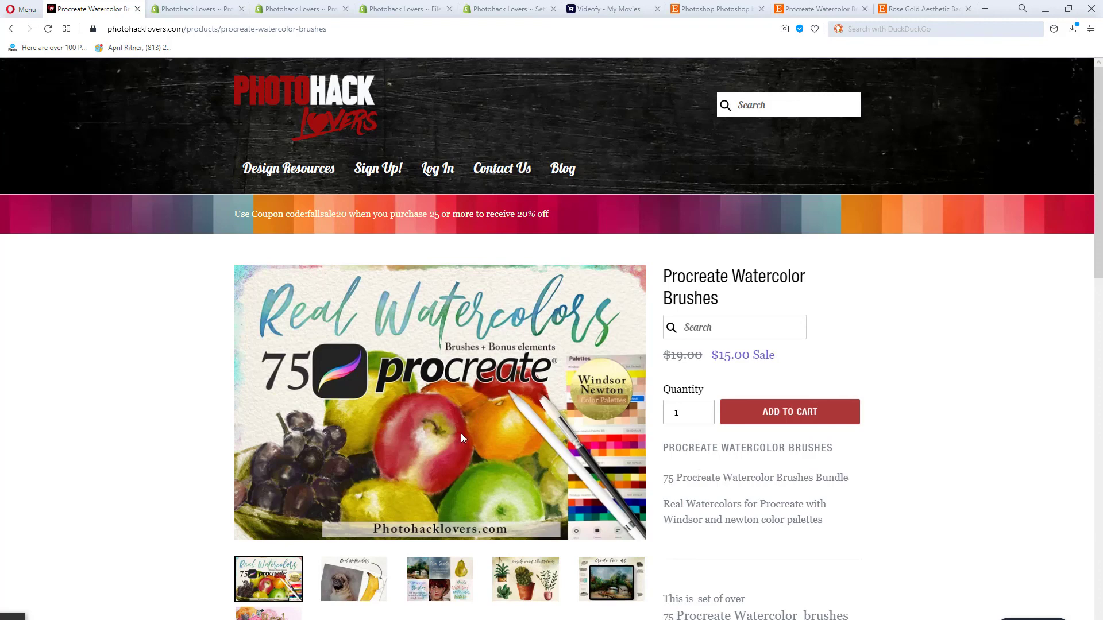
scroll(462, 433, "down", 3)
scroll(474, 418, "up", 3)
scroll(238, 255, "down", 5)
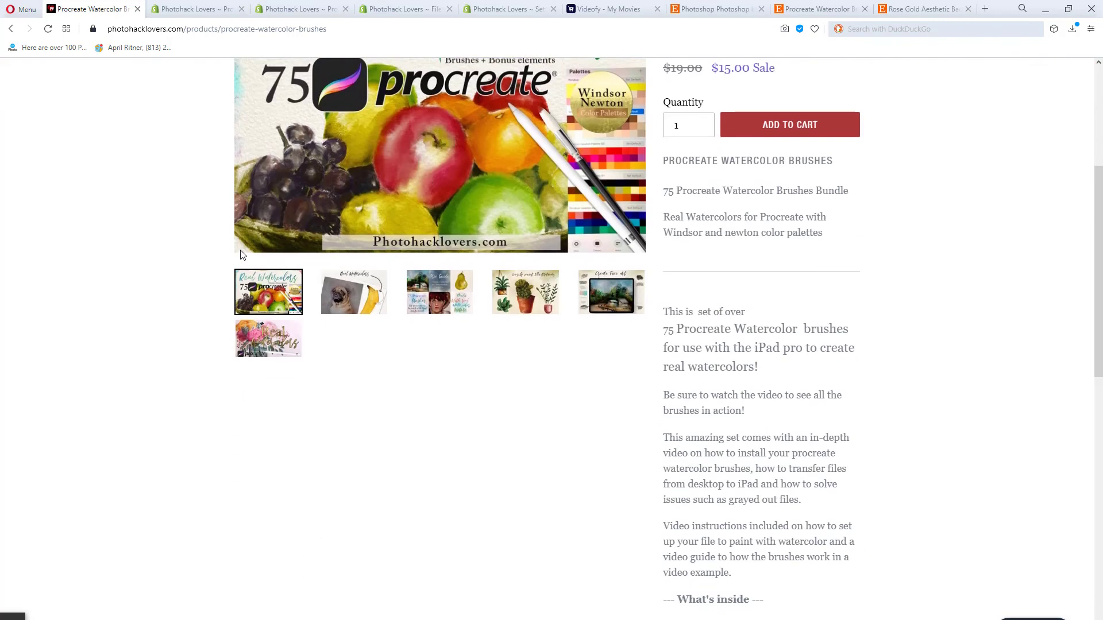
scroll(362, 398, "up", 4)
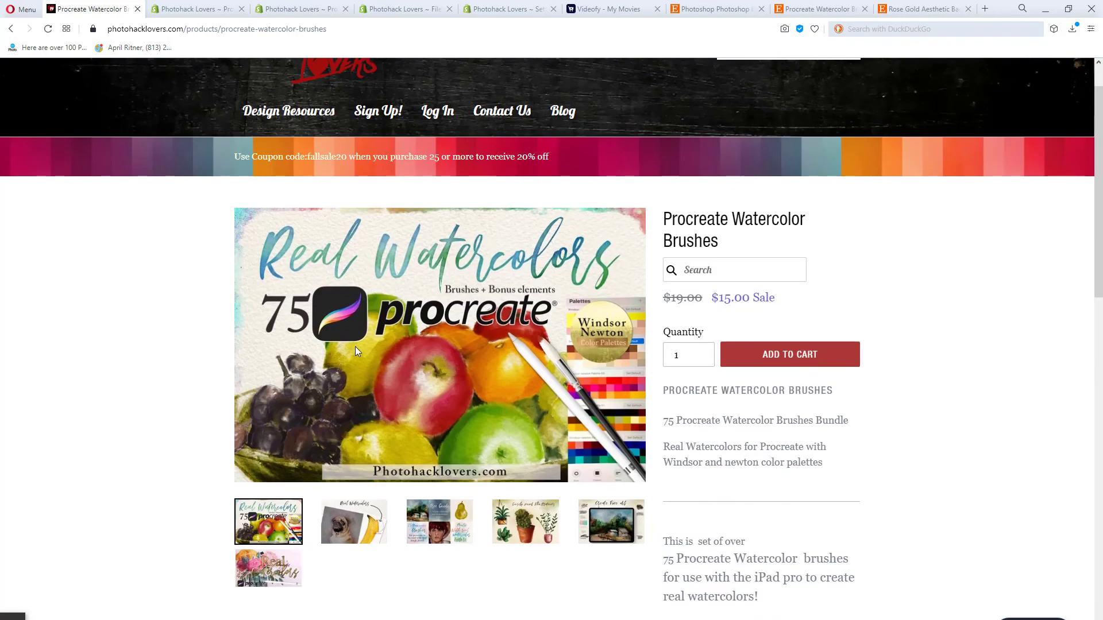
scroll(347, 343, "up", 1)
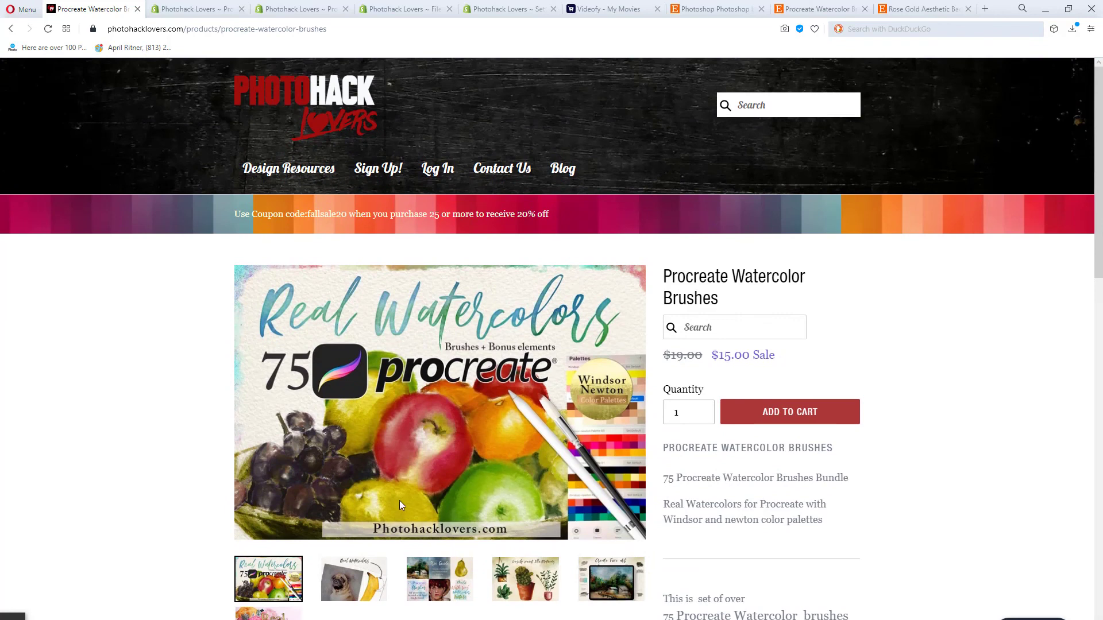
scroll(400, 504, "down", 4)
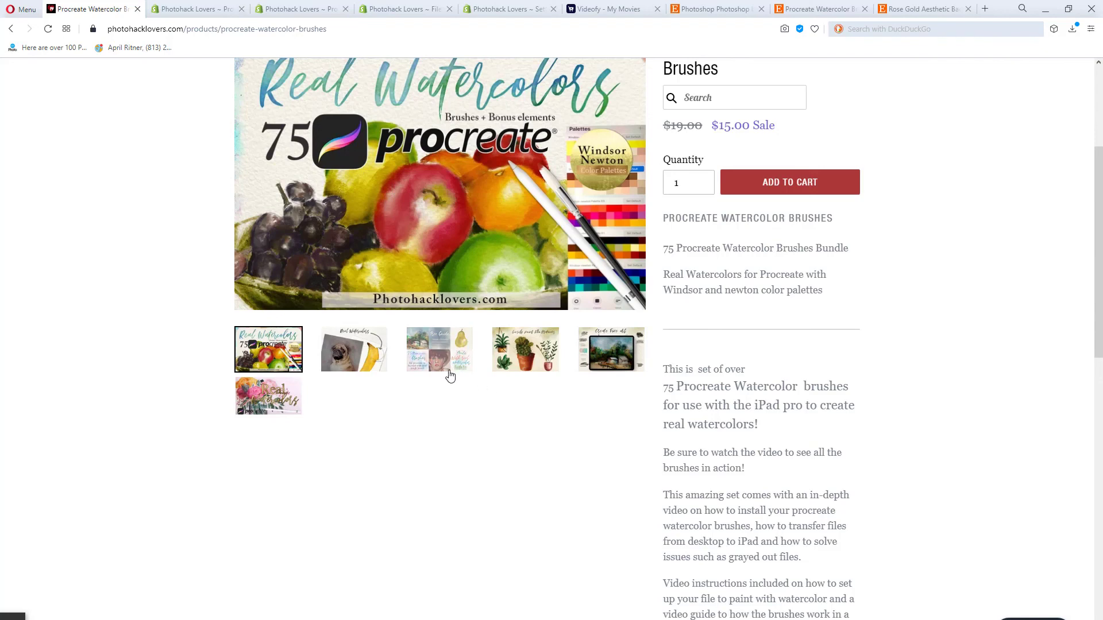
scroll(445, 370, "up", 4)
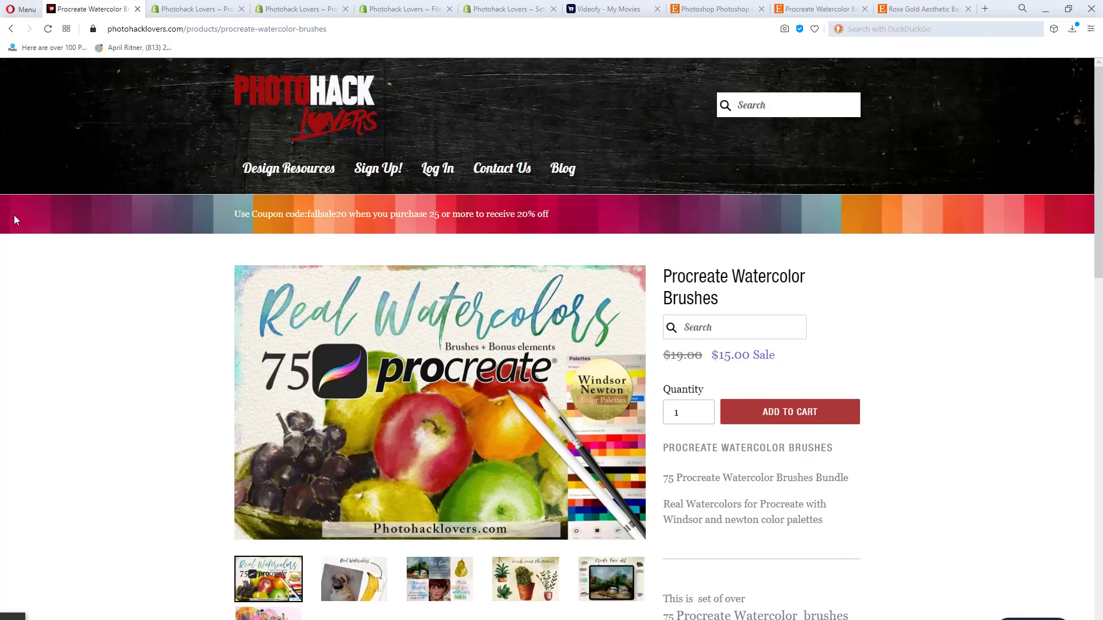
scroll(397, 413, "down", 10)
scroll(391, 414, "down", 5)
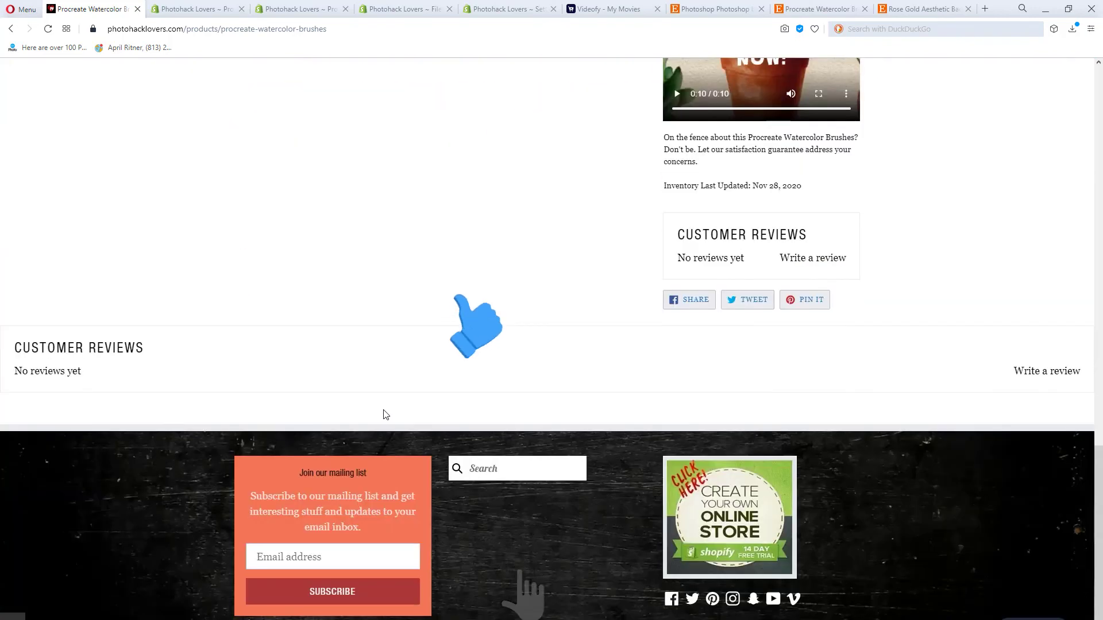
scroll(382, 414, "up", 15)
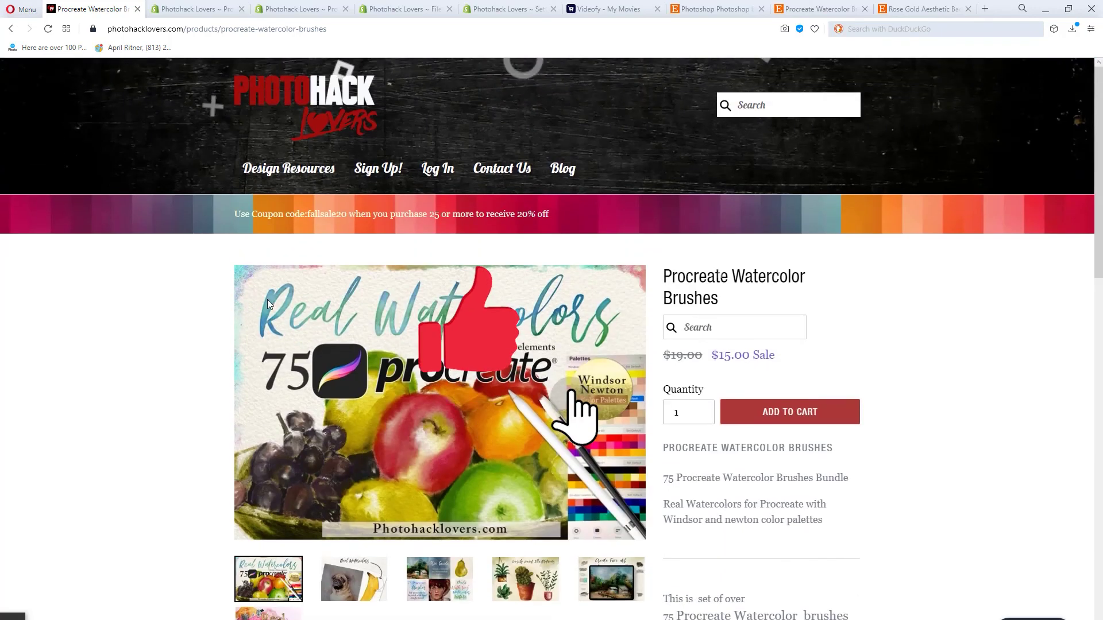